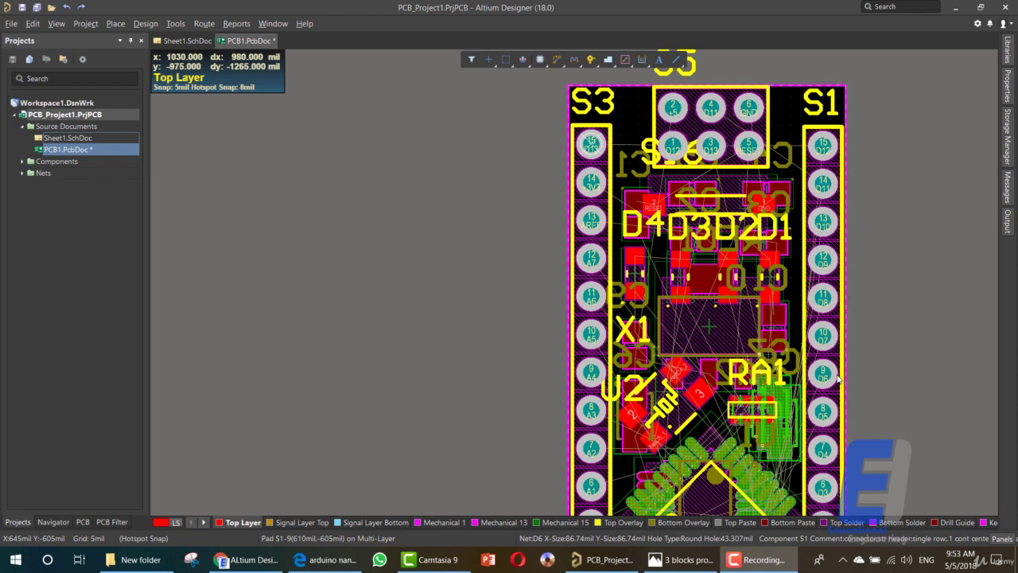
Zoom out and pan until the whole board from S5 to S2 fits the window, then cancel the pending selection.
ctrl+scroll(866, 355, down, 1)
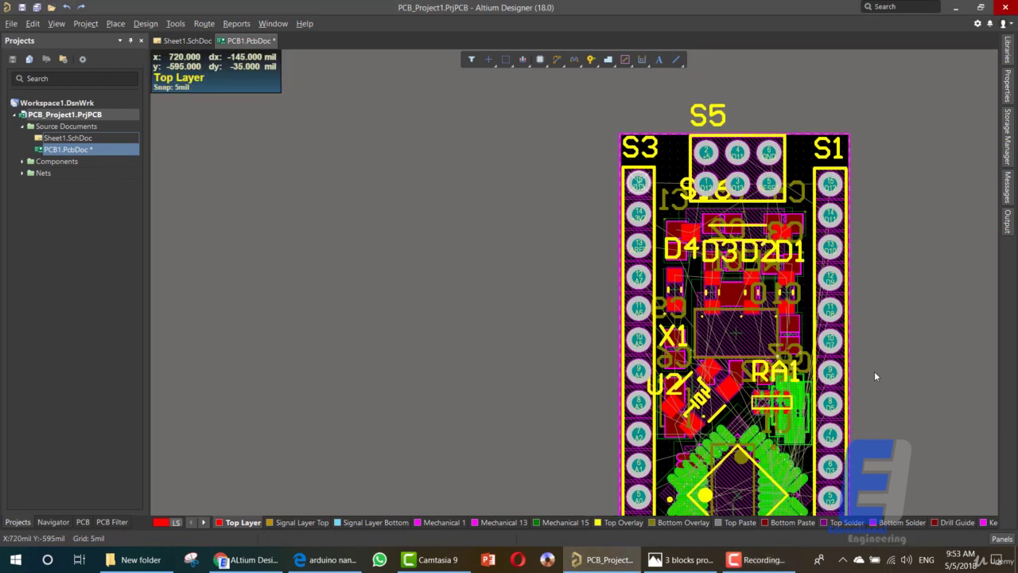
ctrl+scroll(883, 373, down, 1)
right_drag(875, 425, 736, 310)
ctrl+scroll(722, 299, down, 2)
key(Escape)
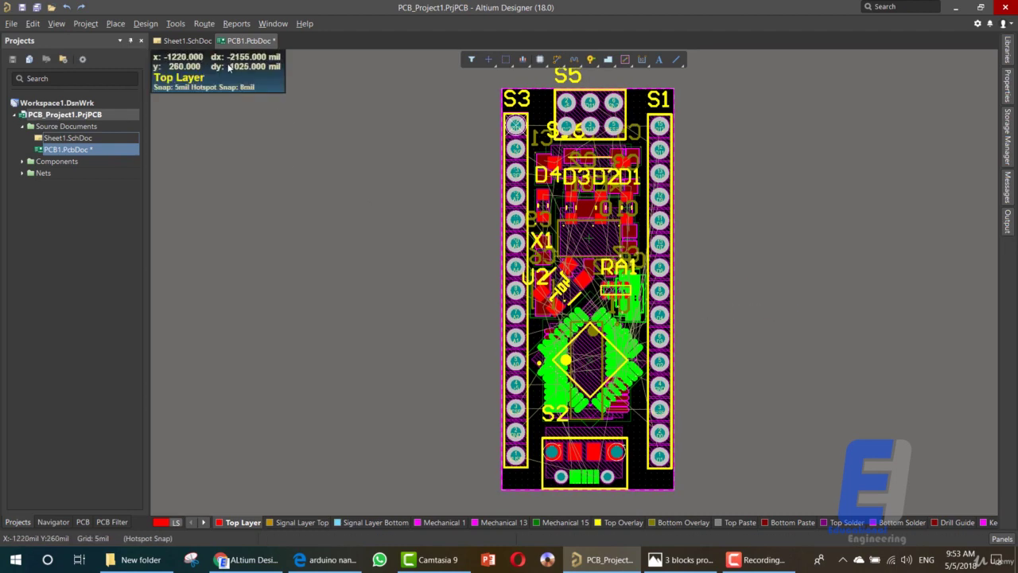
Launch Route > Auto Route > All to bring up the Situs Routing Strategies dialog.
click(204, 25)
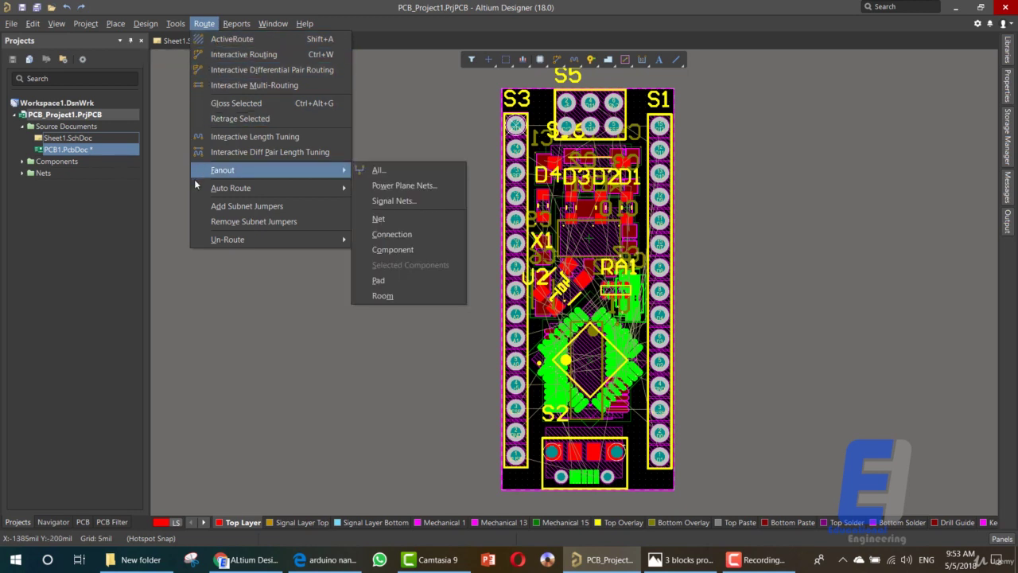
mouse_move(250, 189)
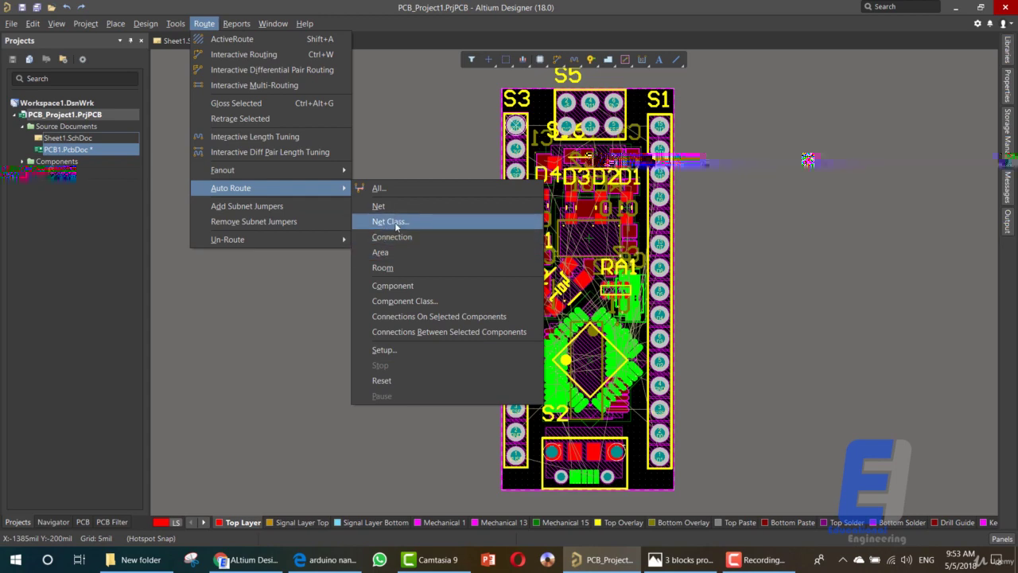
click(400, 191)
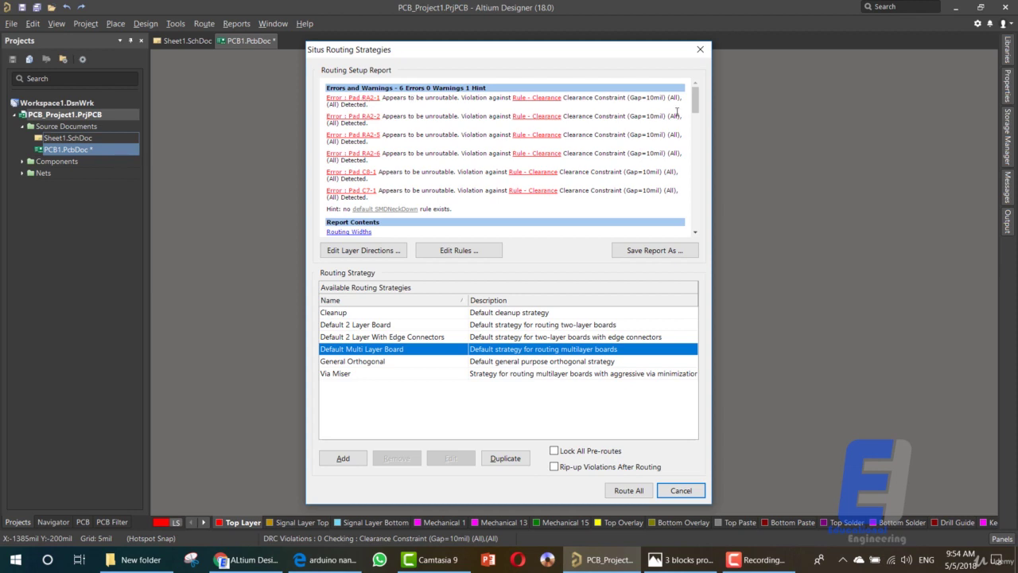
Close the Situs Routing Strategies dialog and the stray extra document.
drag(697, 115, 706, 94)
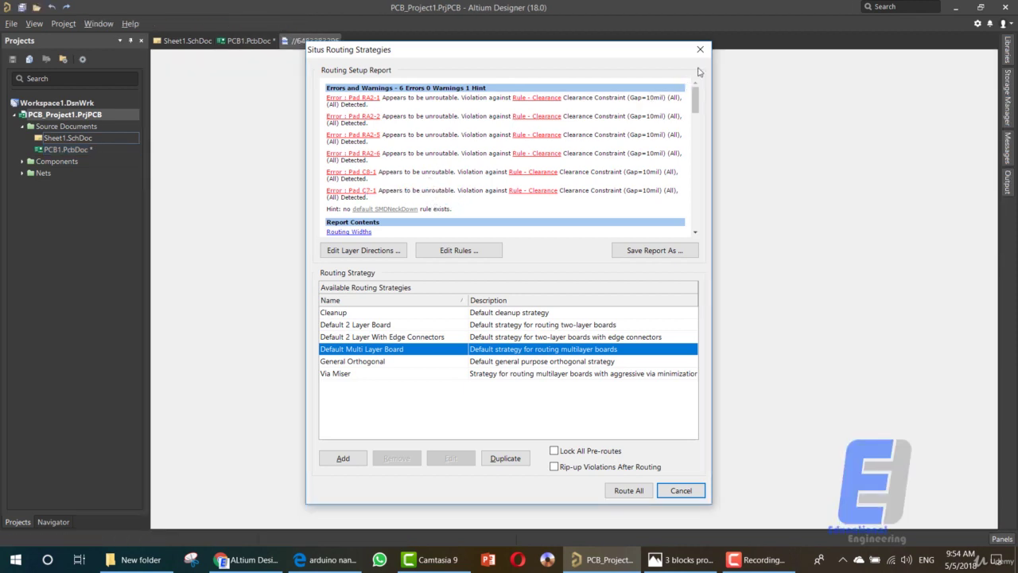
click(700, 50)
right_click(322, 43)
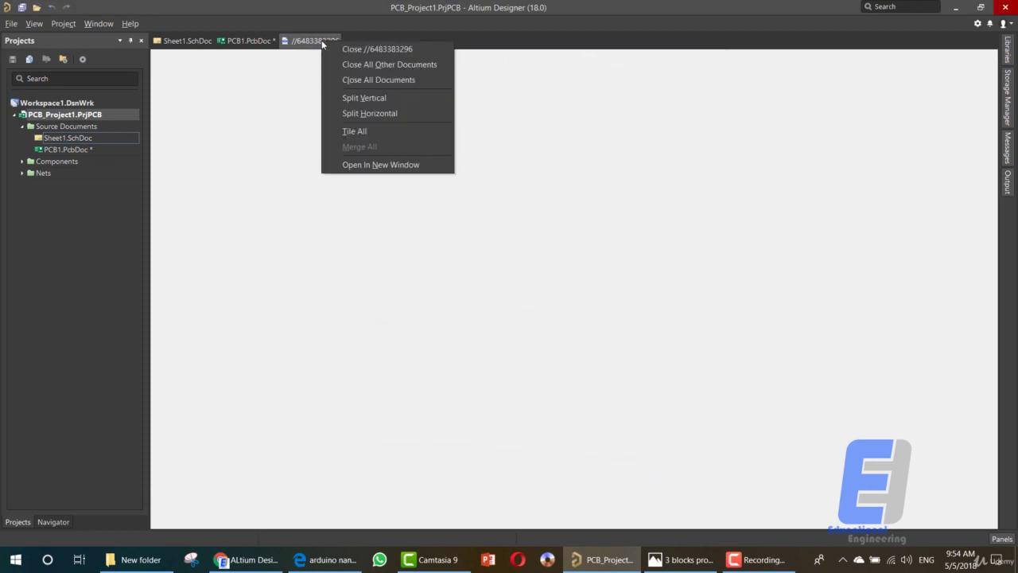
click(350, 46)
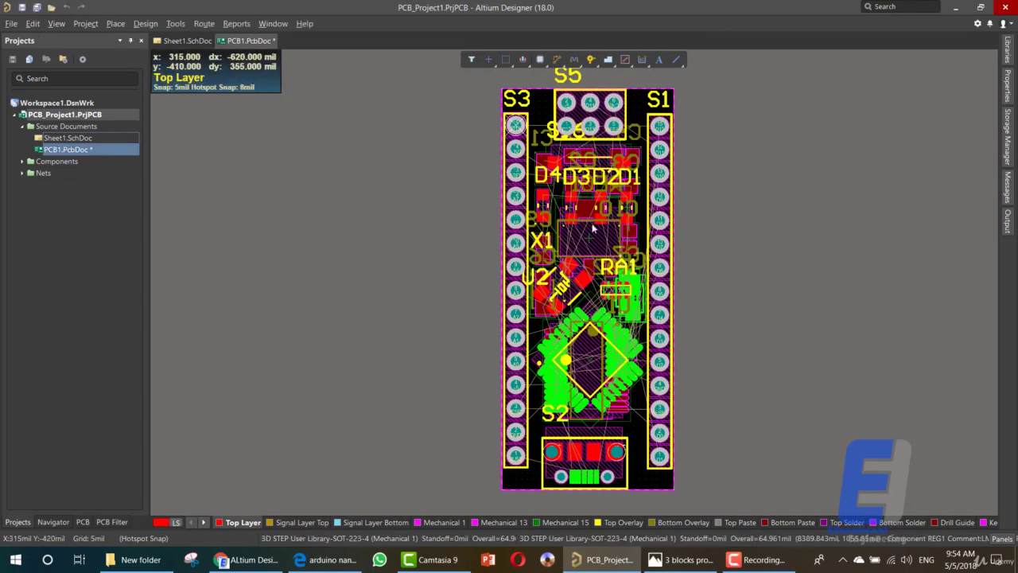
Reopen Auto Route > All and highlight the unroutable-pad errors for RA2-1, RA2-2, RA2-5, RA2-6, C8-1 and C7-1.
ctrl+scroll(591, 229, up, 3)
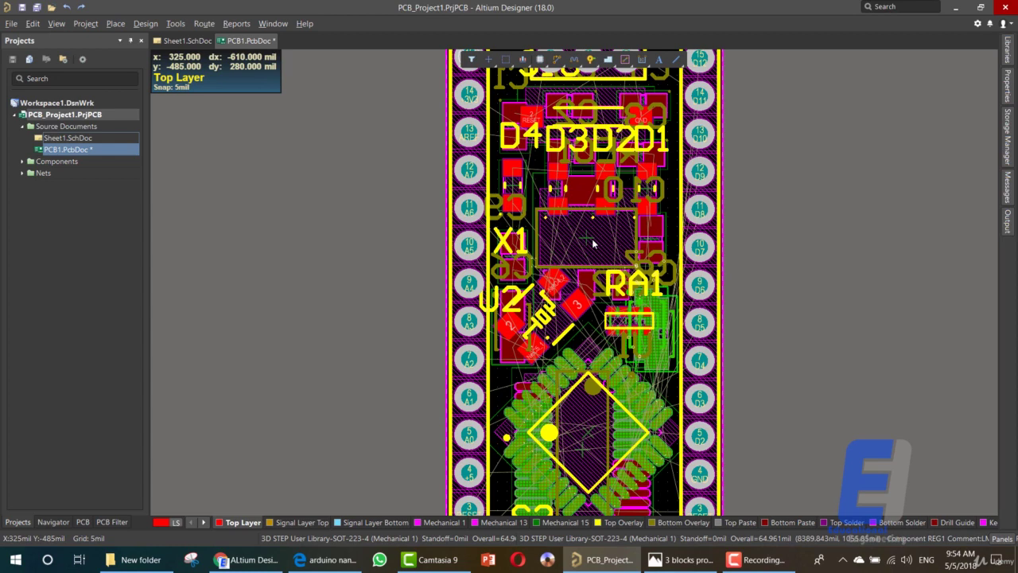
ctrl+scroll(592, 241, up, 1)
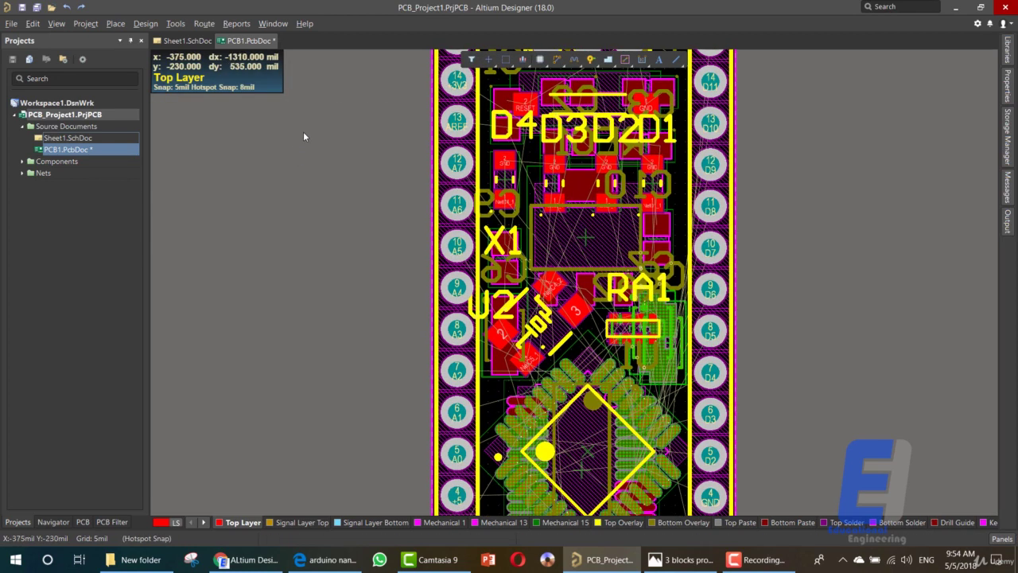
click(165, 24)
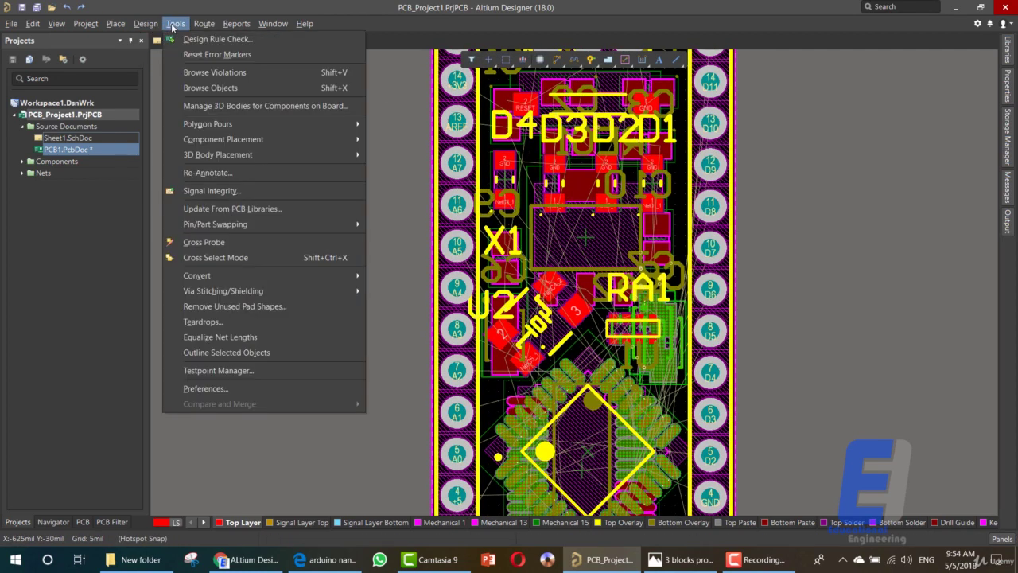
mouse_move(145, 24)
mouse_move(204, 23)
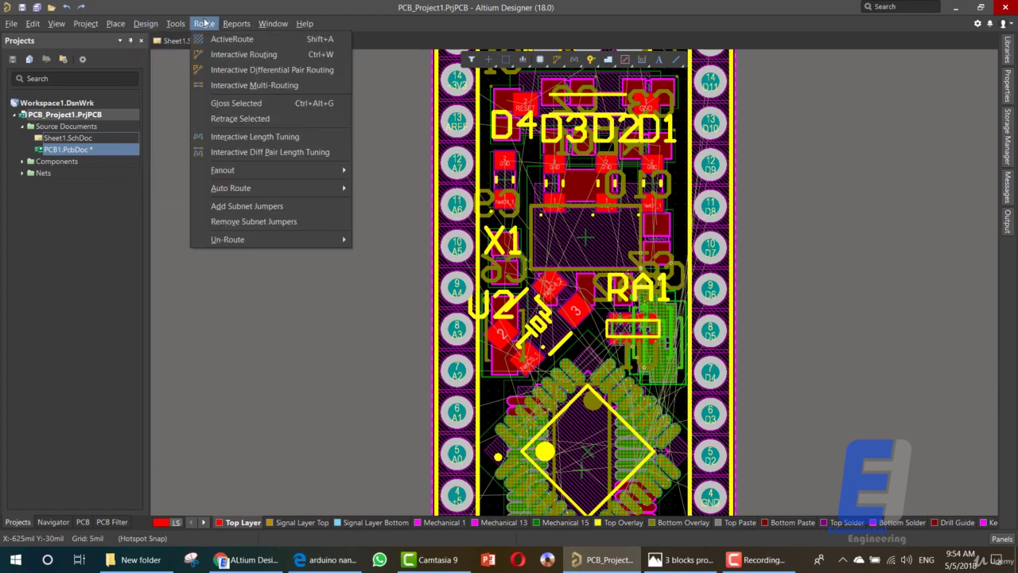
mouse_move(303, 187)
click(377, 189)
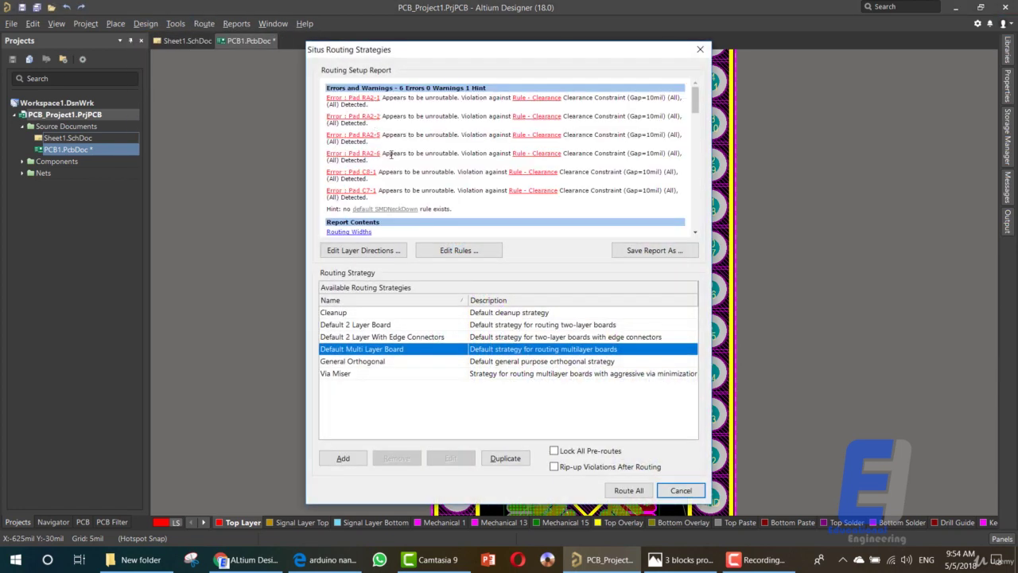
drag(392, 194, 327, 98)
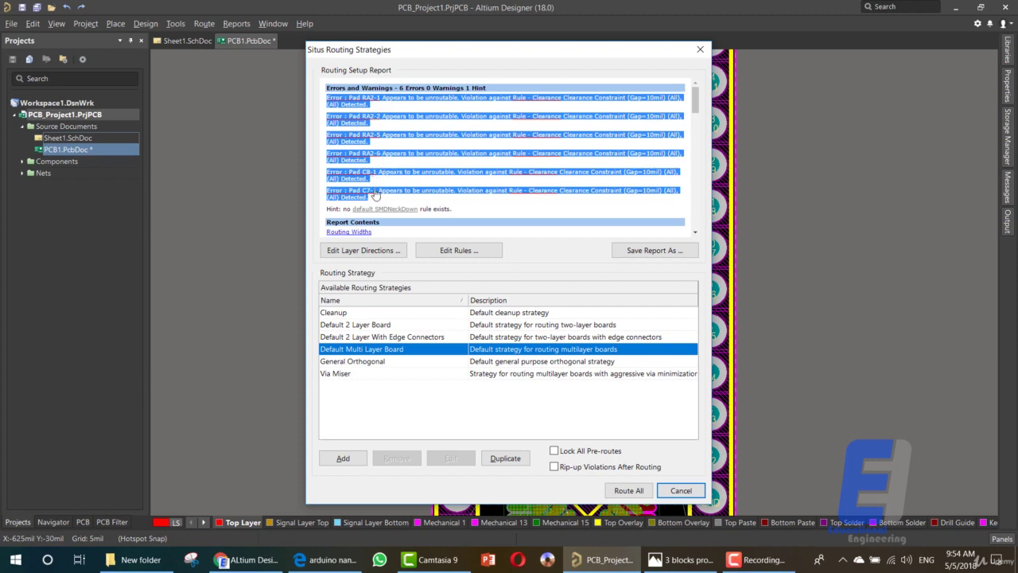
Close the Situs dialog and inspect resistor array RA1 and capacitor C7, then clear the selection.
click(700, 50)
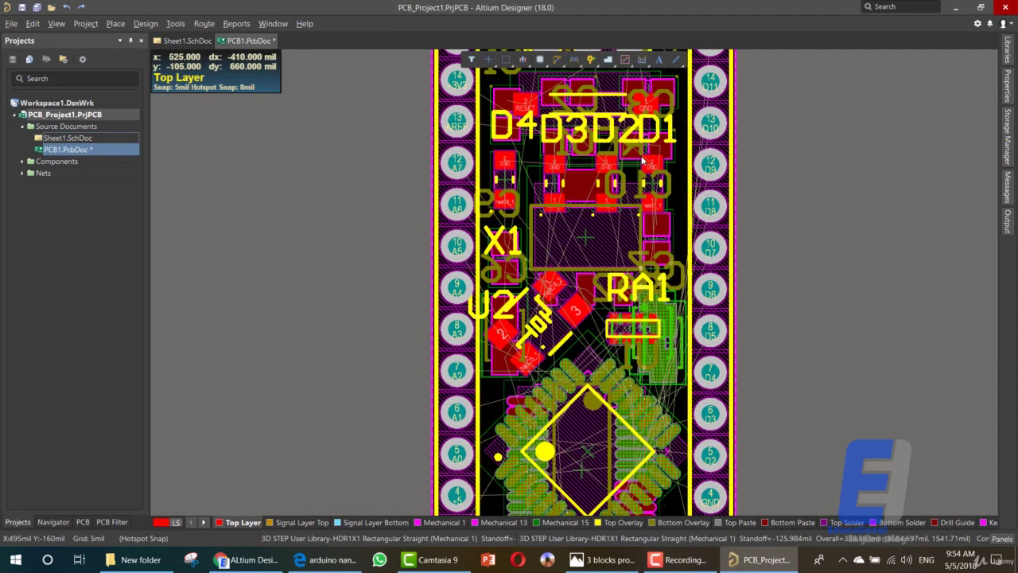
click(621, 321)
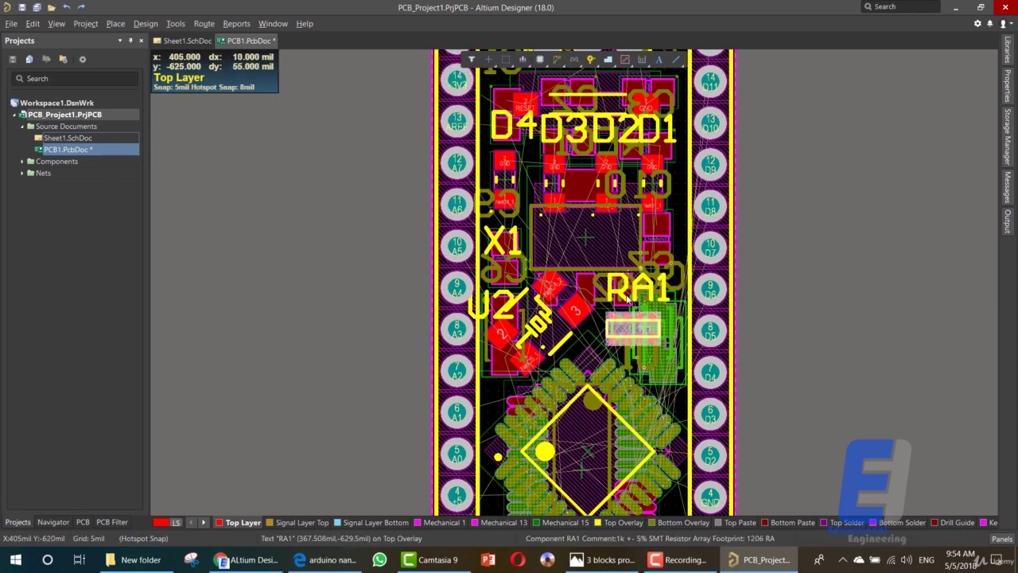
scroll(624, 318, up, 4)
scroll(622, 302, down, 4)
scroll(621, 298, down, 3)
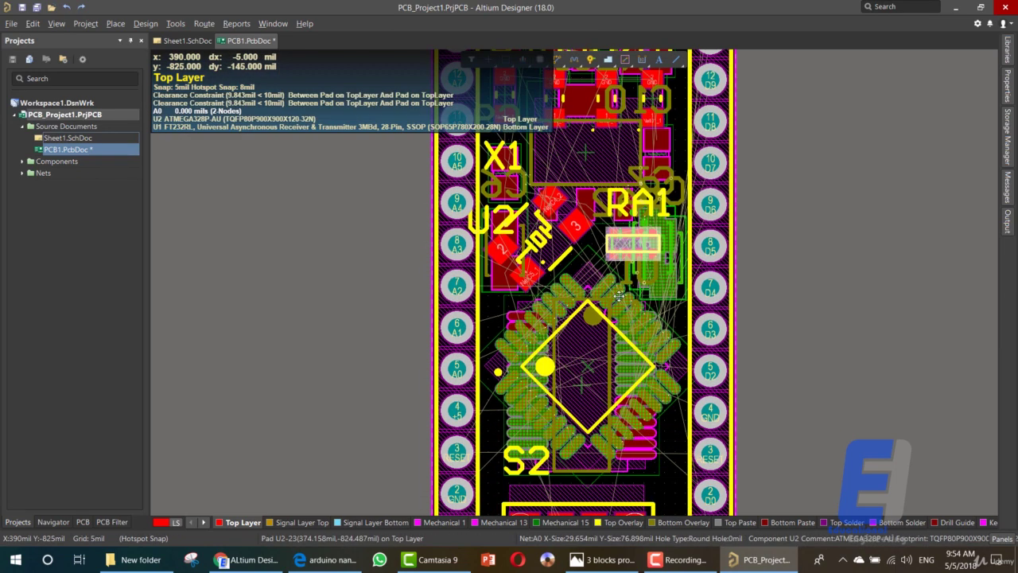
scroll(625, 304, up, 3)
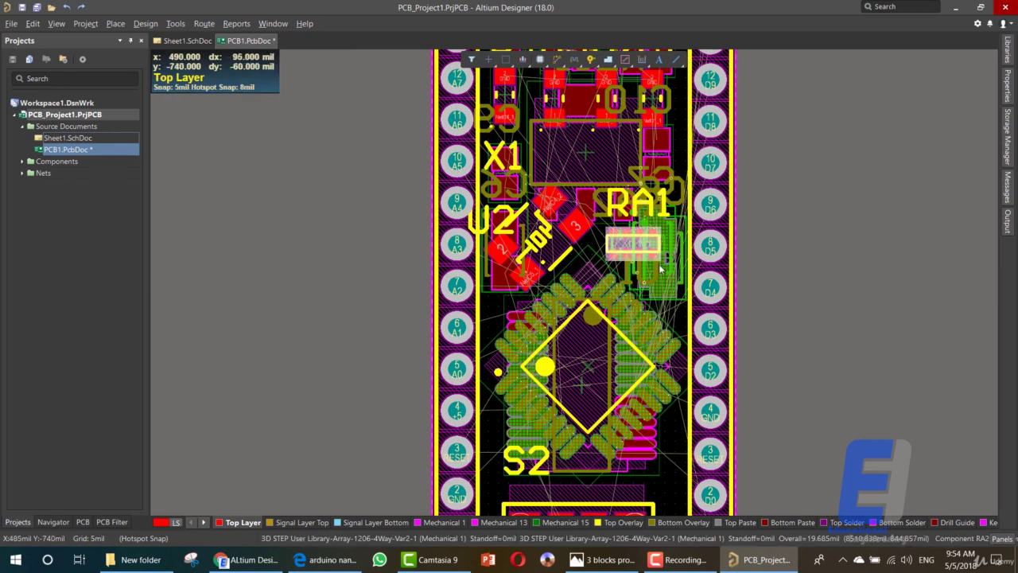
click(667, 279)
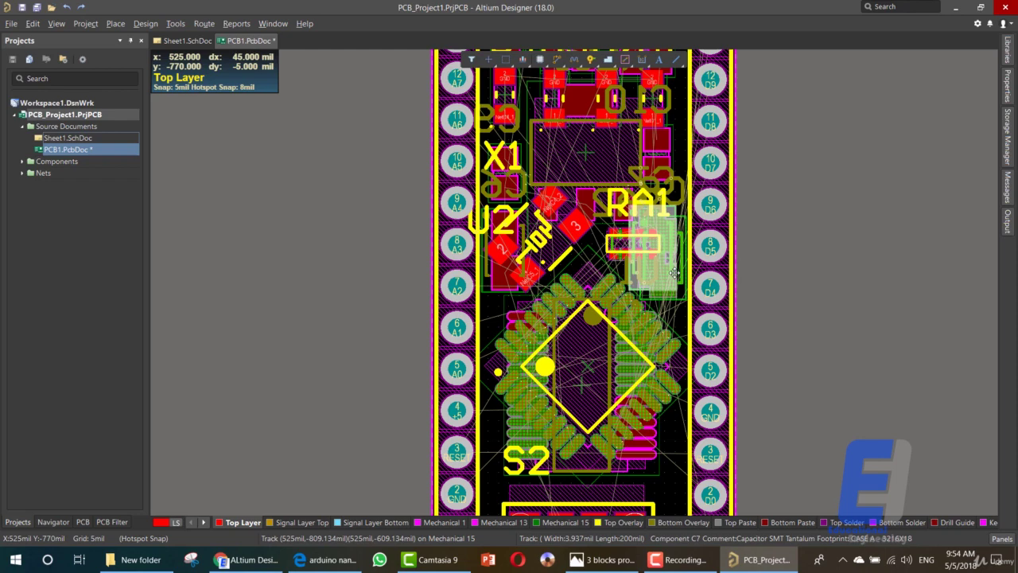
shift+click(675, 273)
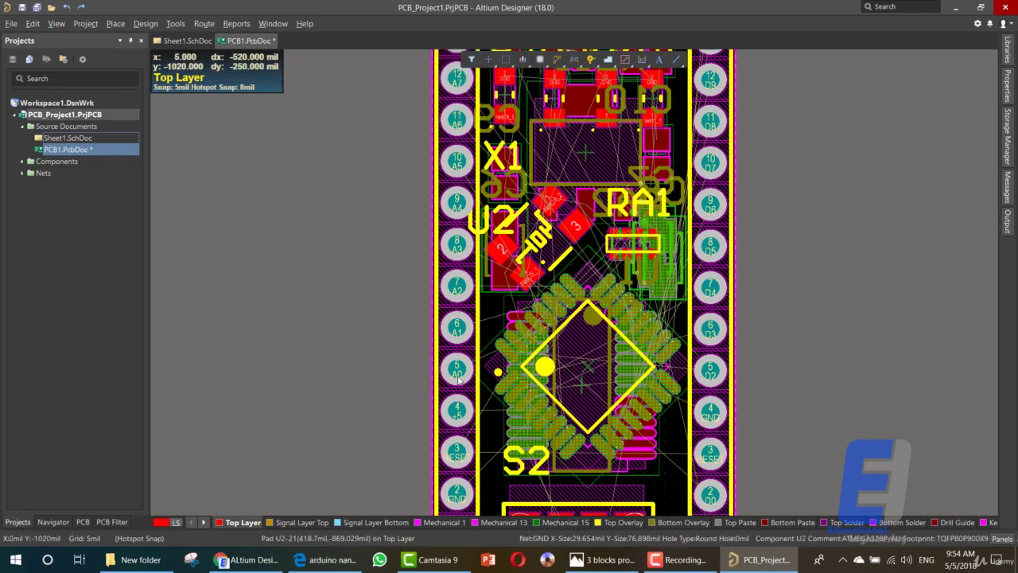
Hide Signal Layer Top using the layer tab's visibility options.
right_click(237, 525)
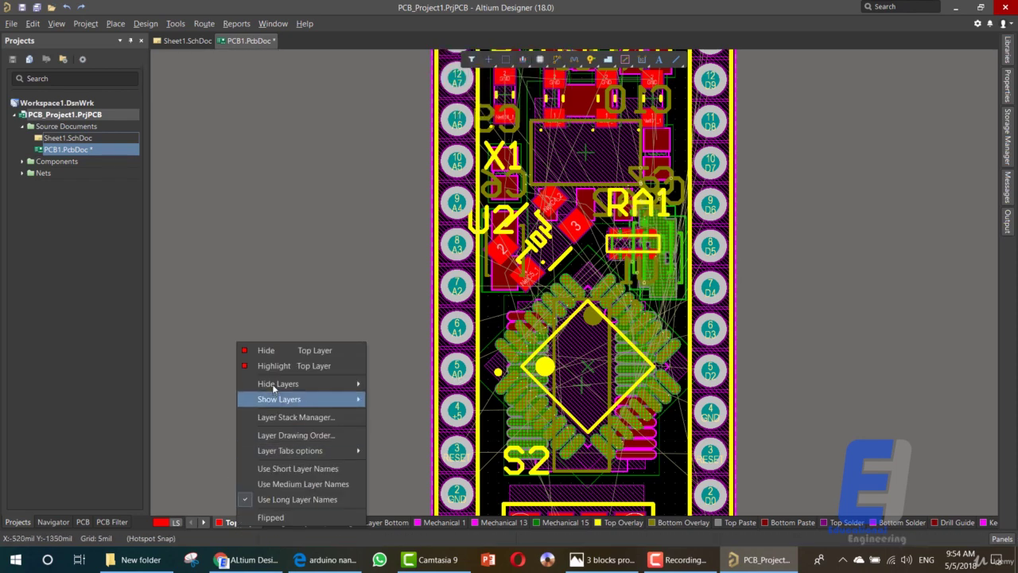
mouse_move(282, 385)
click(408, 310)
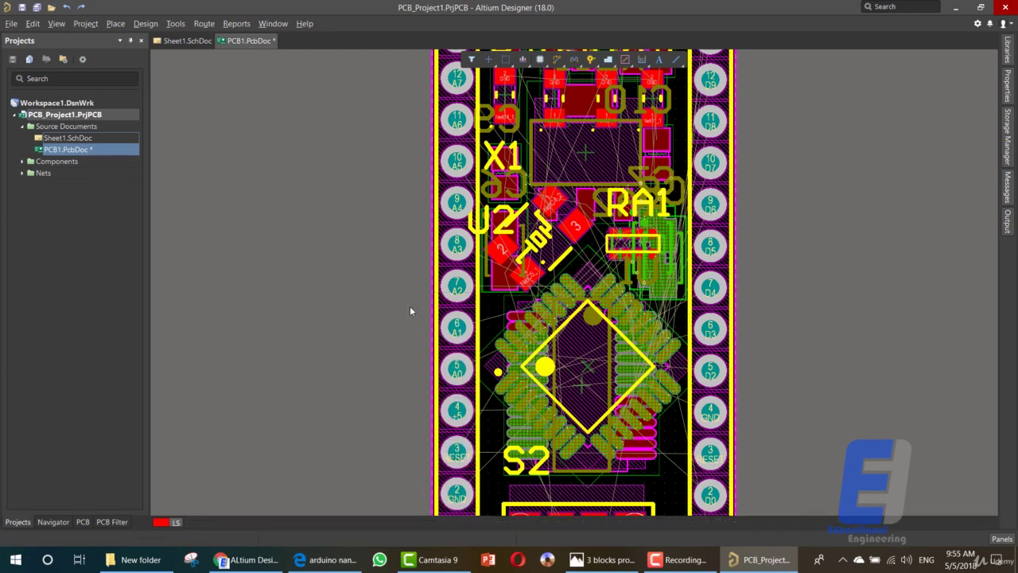
scroll(606, 310, up, 4)
scroll(606, 311, up, 2)
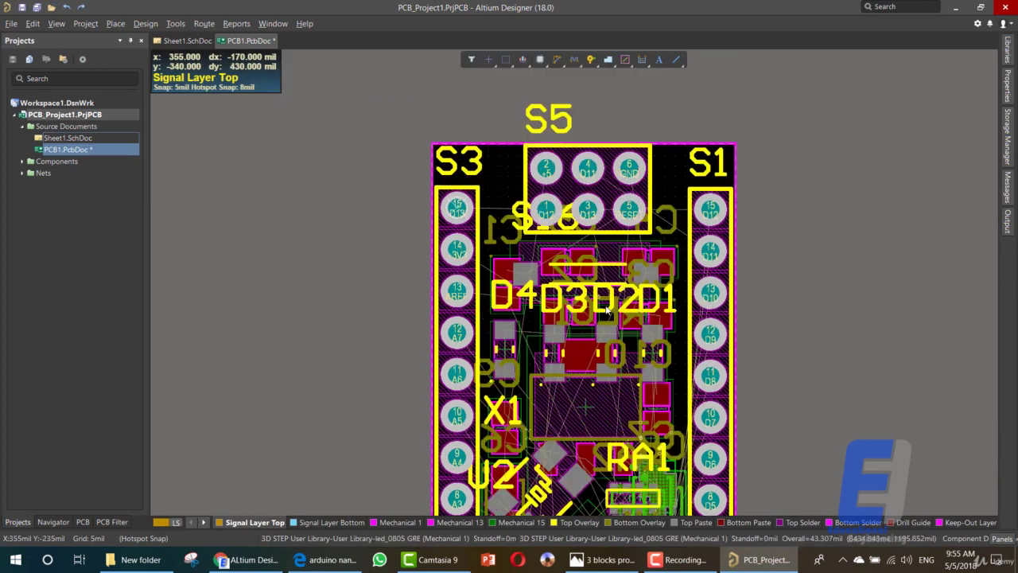
scroll(603, 310, down, 2)
scroll(598, 311, down, 1)
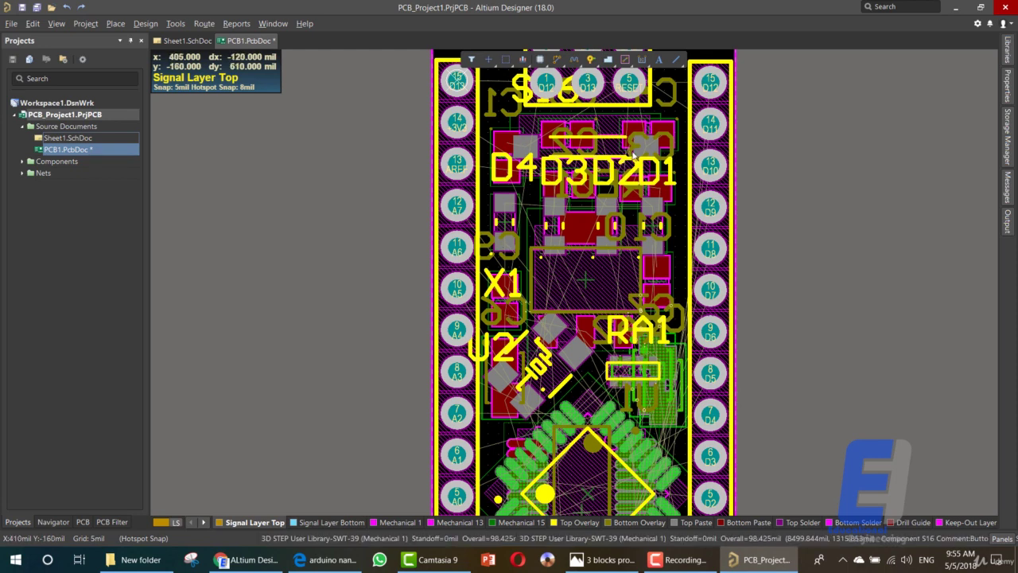
Inspect REG1, U2 and RA1, then nudge capacitor C8 slightly up and to the right.
click(586, 233)
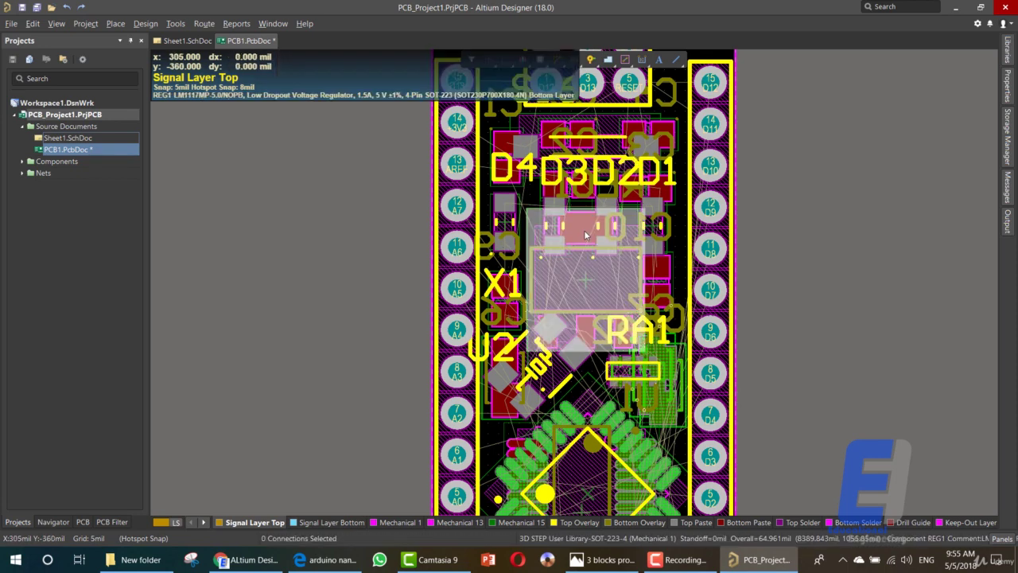
scroll(581, 239, down, 3)
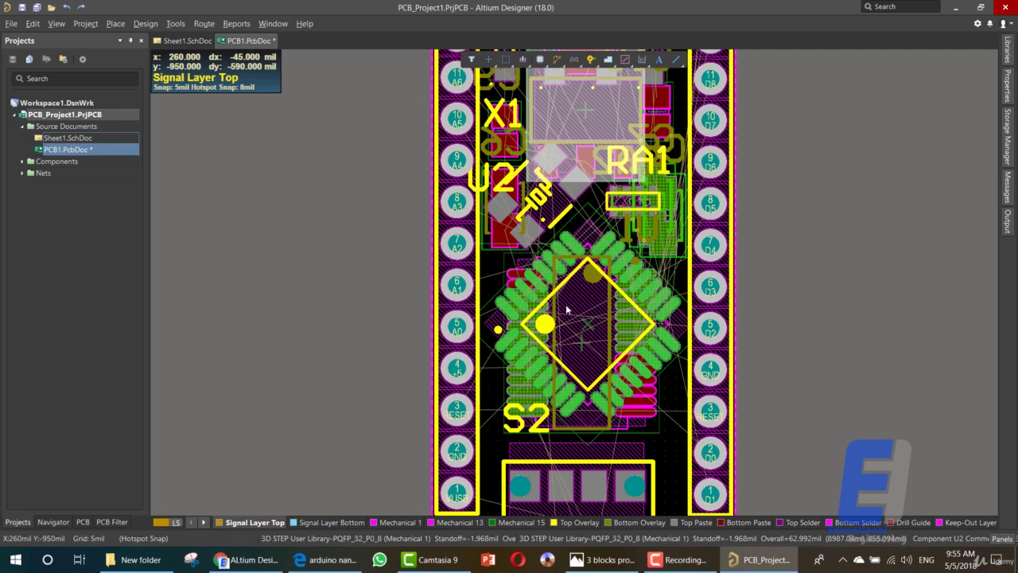
scroll(629, 406, down, 2)
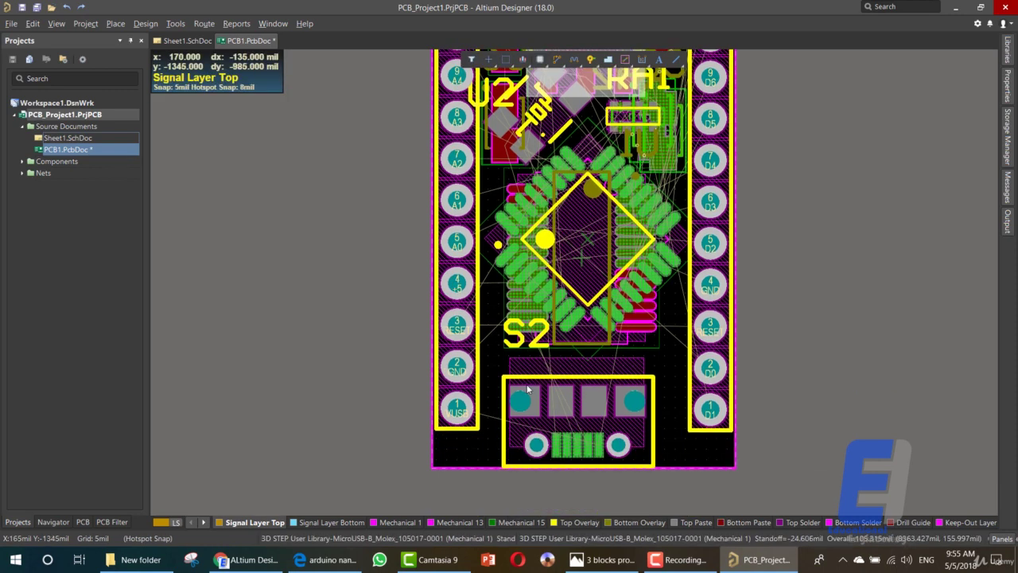
scroll(535, 387, up, 3)
scroll(533, 382, up, 1)
click(527, 317)
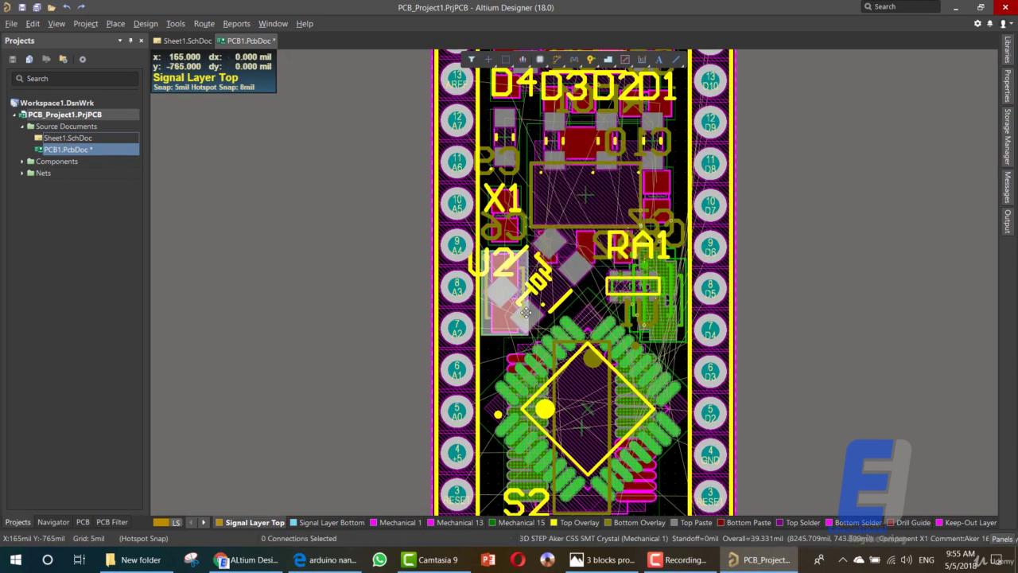
click(615, 278)
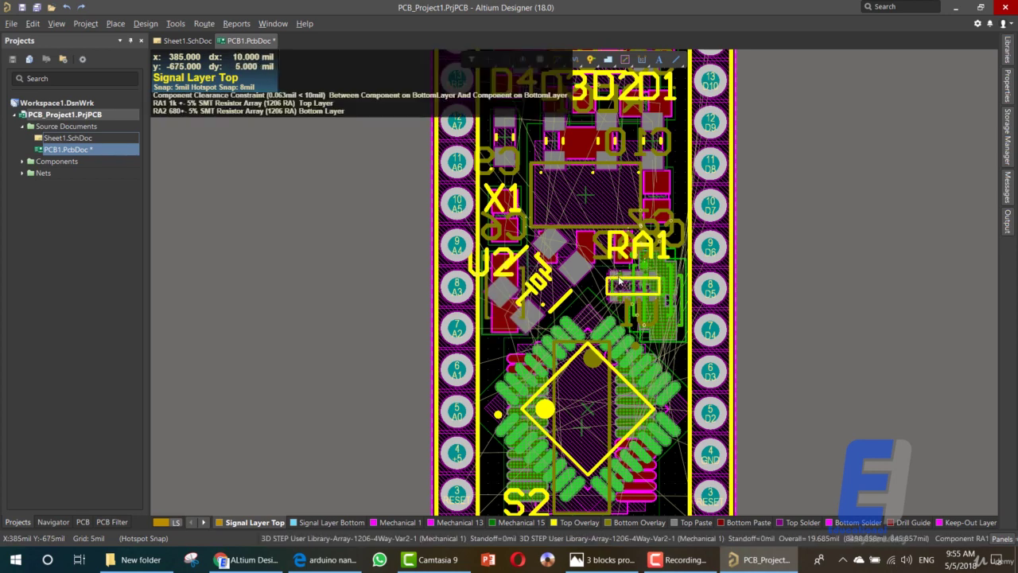
click(659, 317)
click(659, 317)
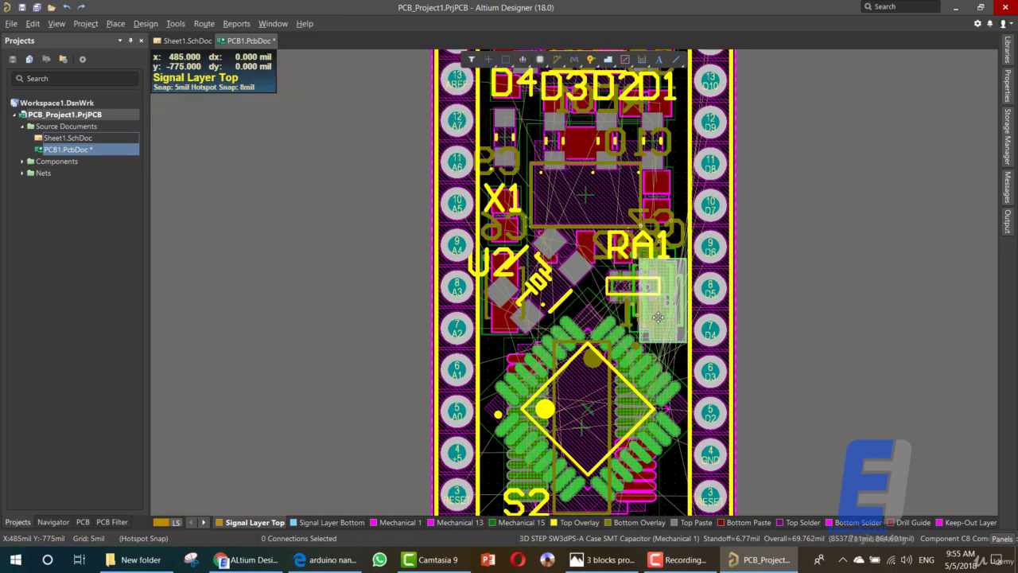
mouse_move(659, 318)
mouse_down()
mouse_move(664, 307)
mouse_move(660, 320)
mouse_up()
Review the context actions for the board area and D4, then select the REG1 regulator.
scroll(644, 318, up, 4)
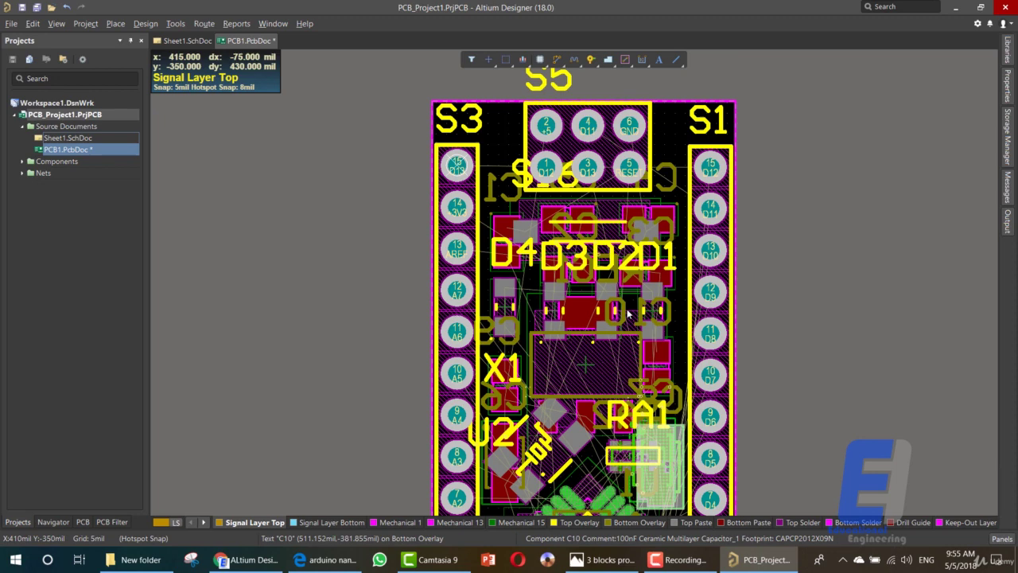
click(432, 247)
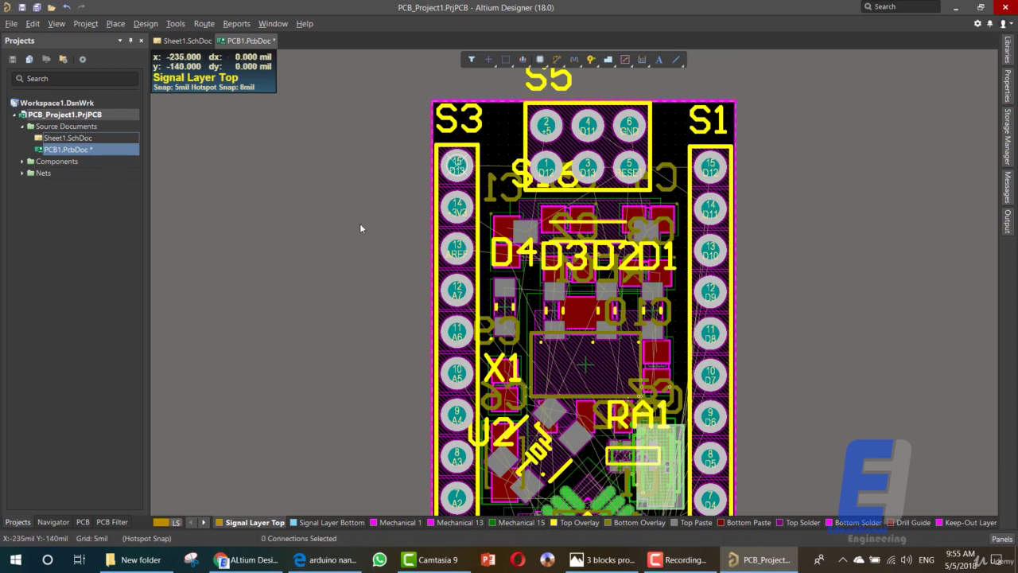
right_click(483, 249)
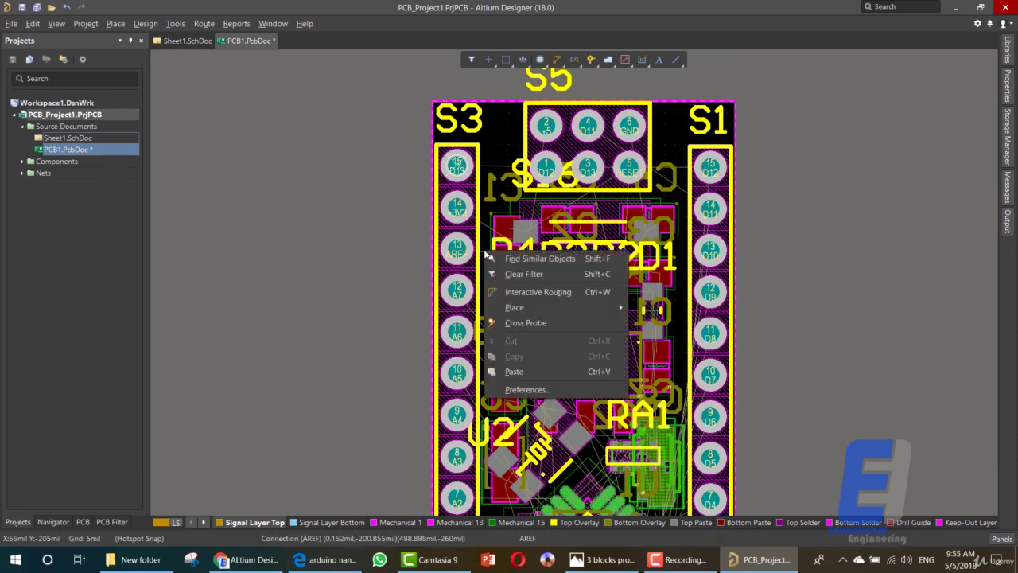
right_click(539, 234)
right_click(522, 235)
click(509, 234)
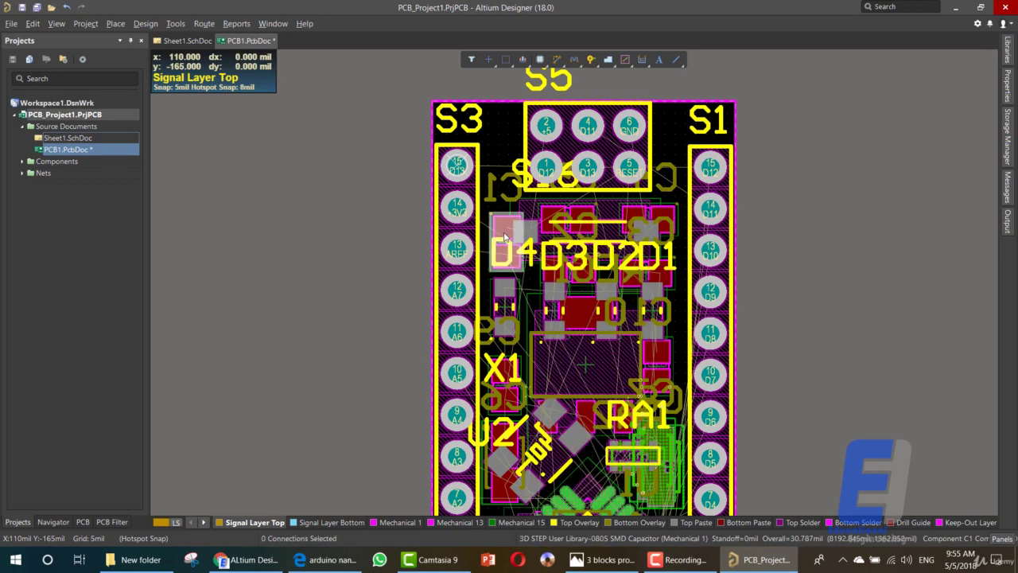
right_click(509, 235)
click(375, 233)
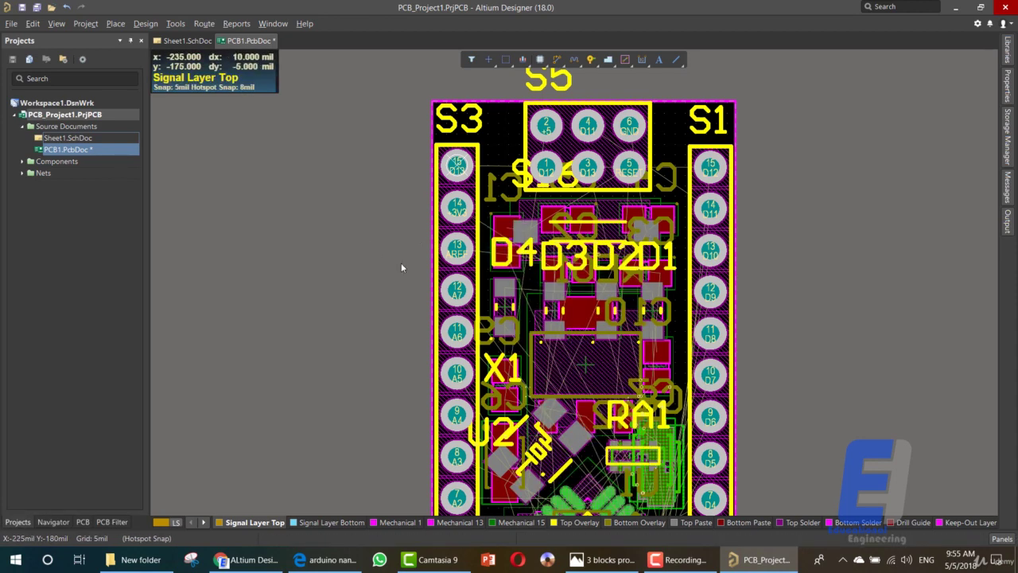
scroll(565, 401, down, 2)
scroll(566, 401, down, 1)
click(574, 321)
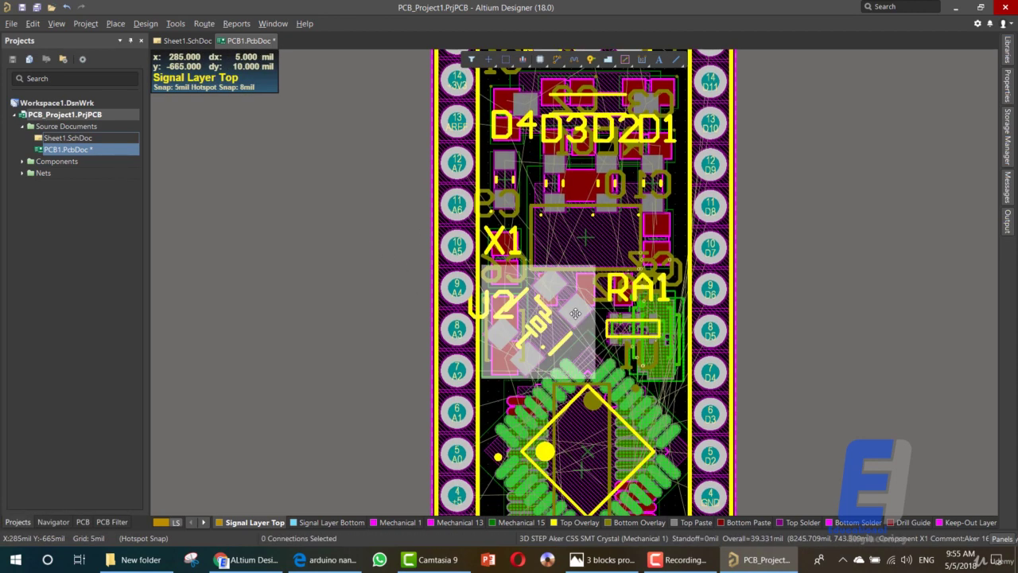
Move REG1 off the board to the left, shift RA1 down-right and S16 to the right.
drag(617, 268, 338, 298)
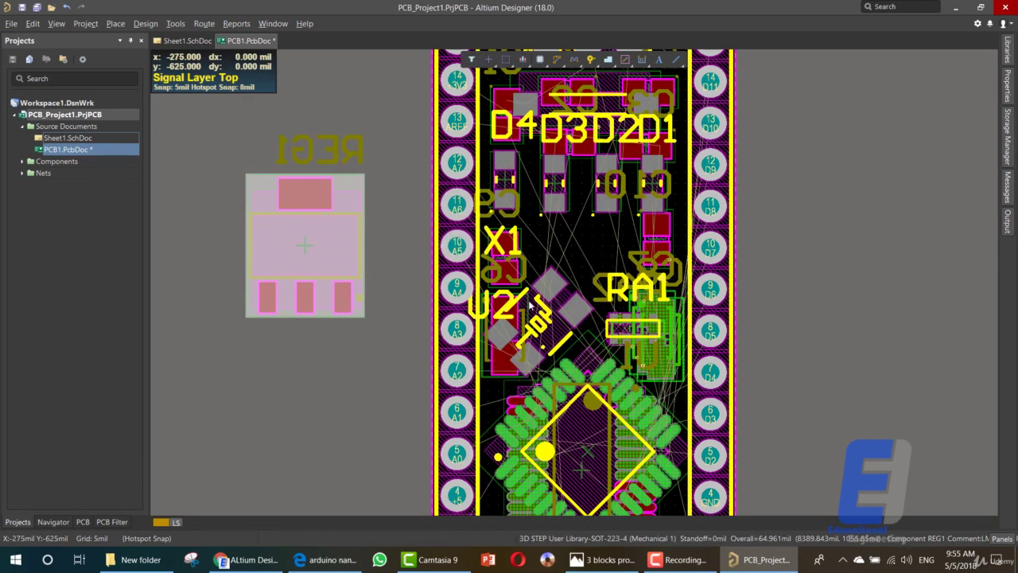
click(660, 321)
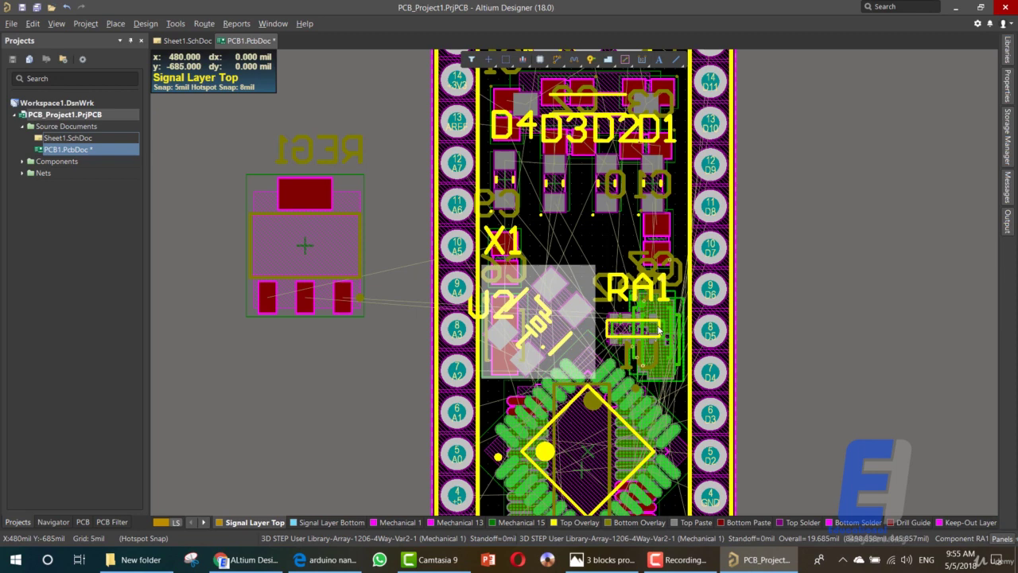
click(660, 321)
drag(627, 329, 663, 324)
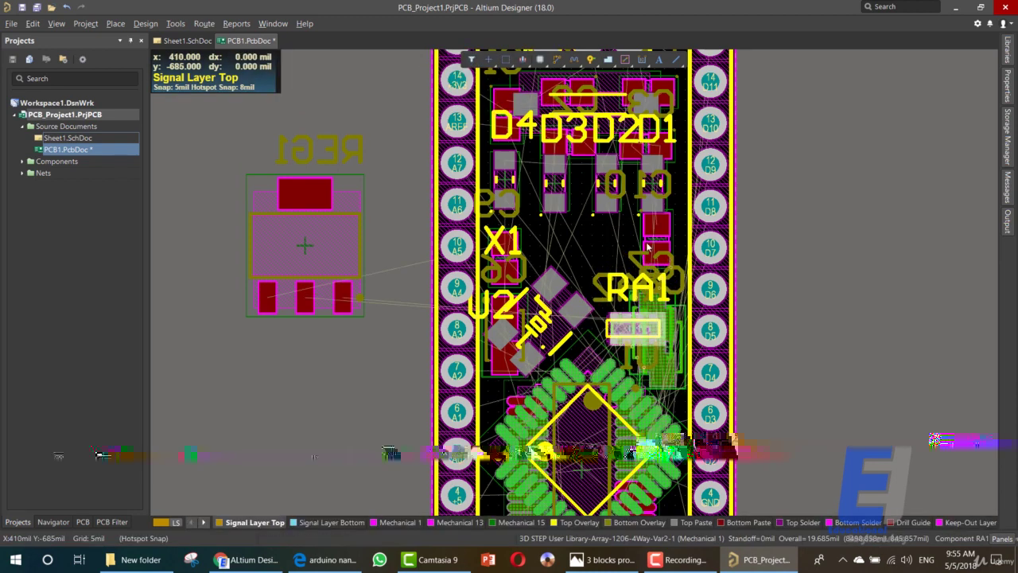
scroll(636, 223, up, 2)
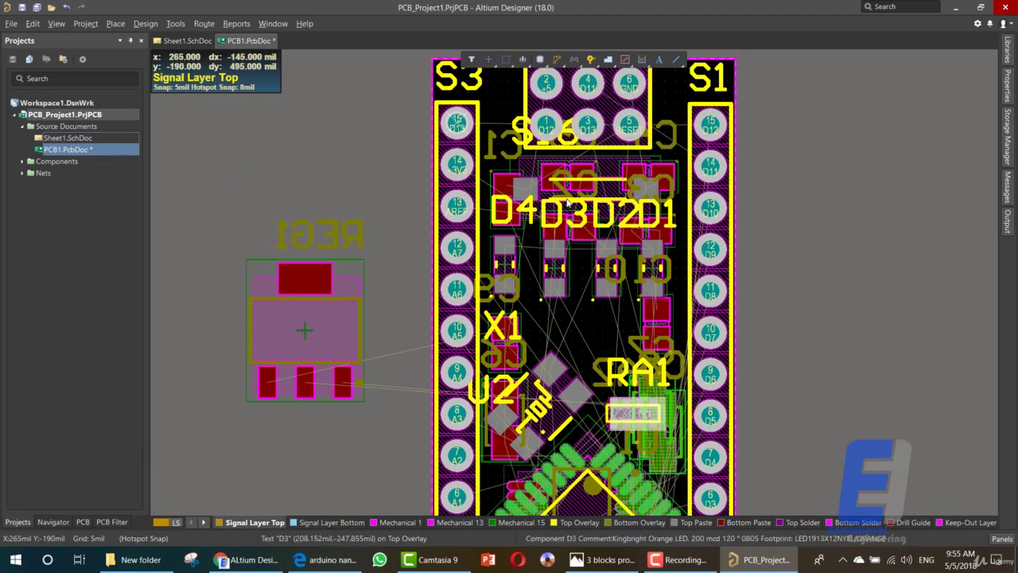
click(580, 174)
drag(580, 175, 592, 195)
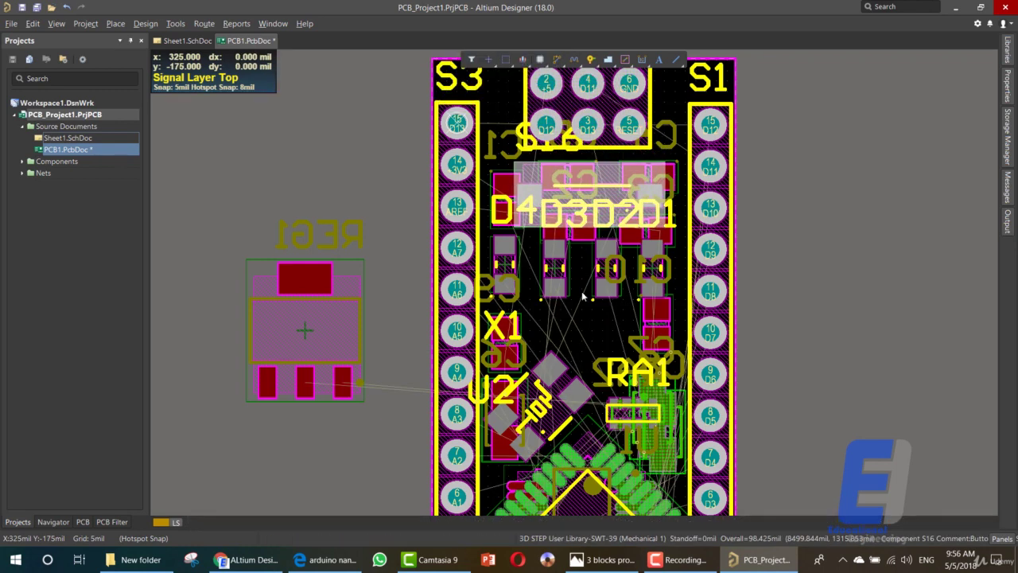
Reposition C8 over RA1 and place C7 at the bottom right beside S2.
scroll(587, 326, down, 5)
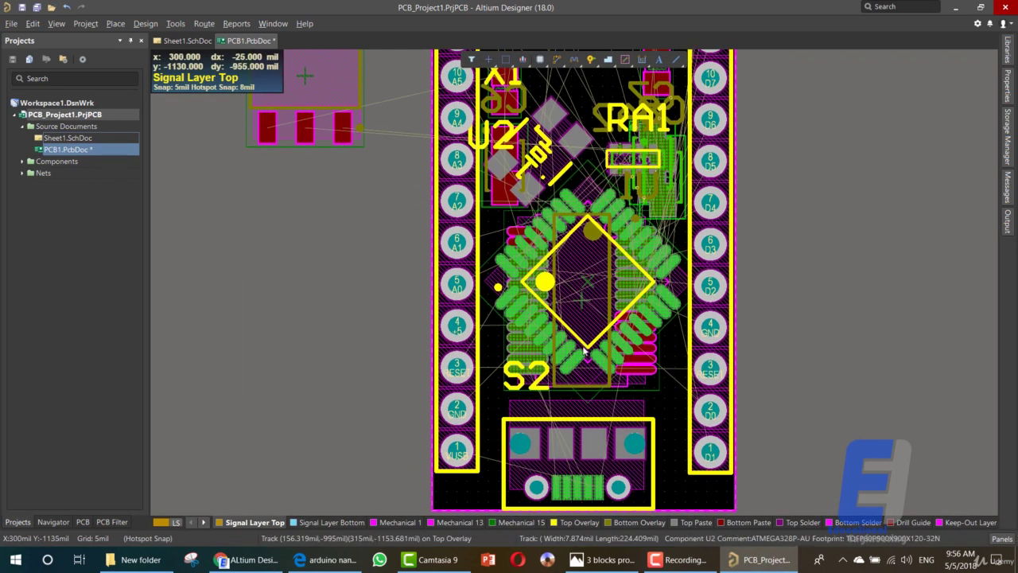
scroll(637, 458, up, 3)
scroll(637, 458, down, 2)
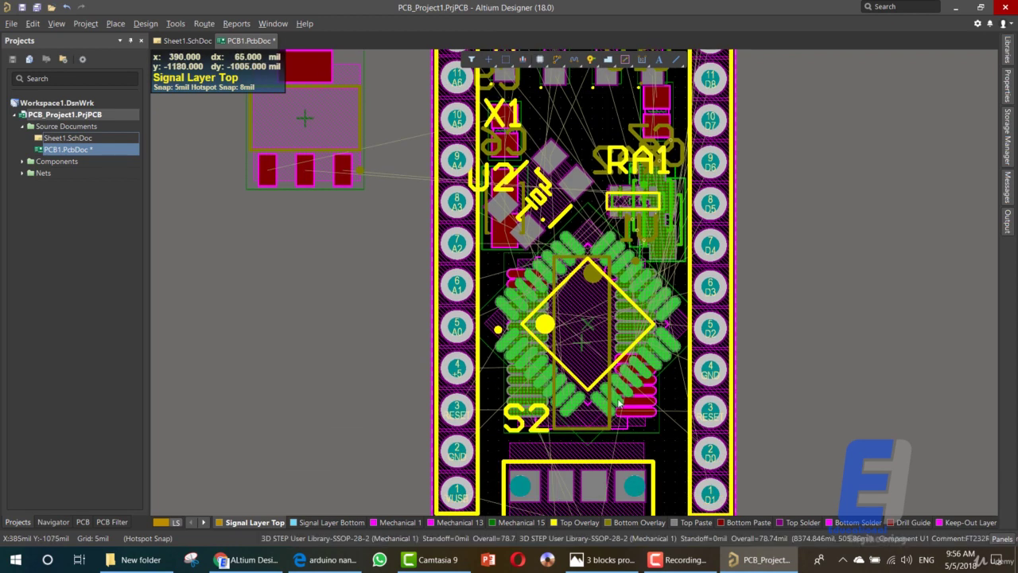
scroll(662, 370, up, 3)
drag(663, 379, 581, 273)
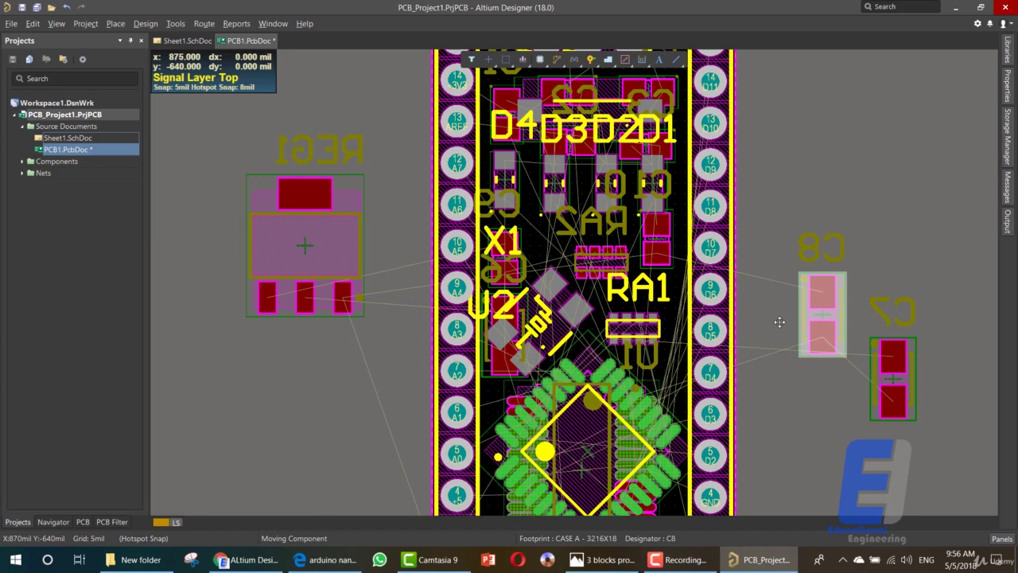
drag(821, 298, 625, 341)
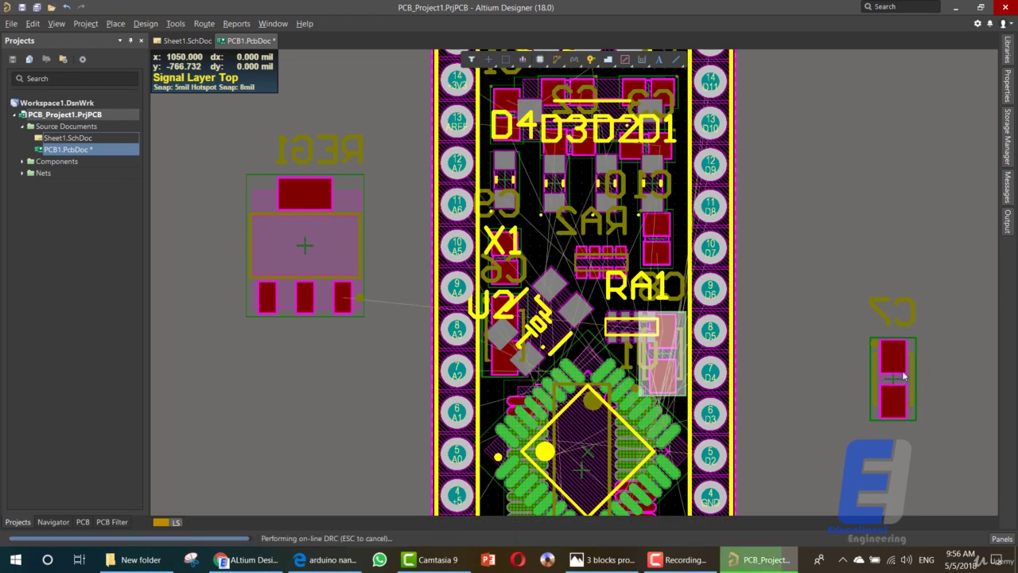
drag(893, 374, 551, 513)
drag(548, 477, 617, 435)
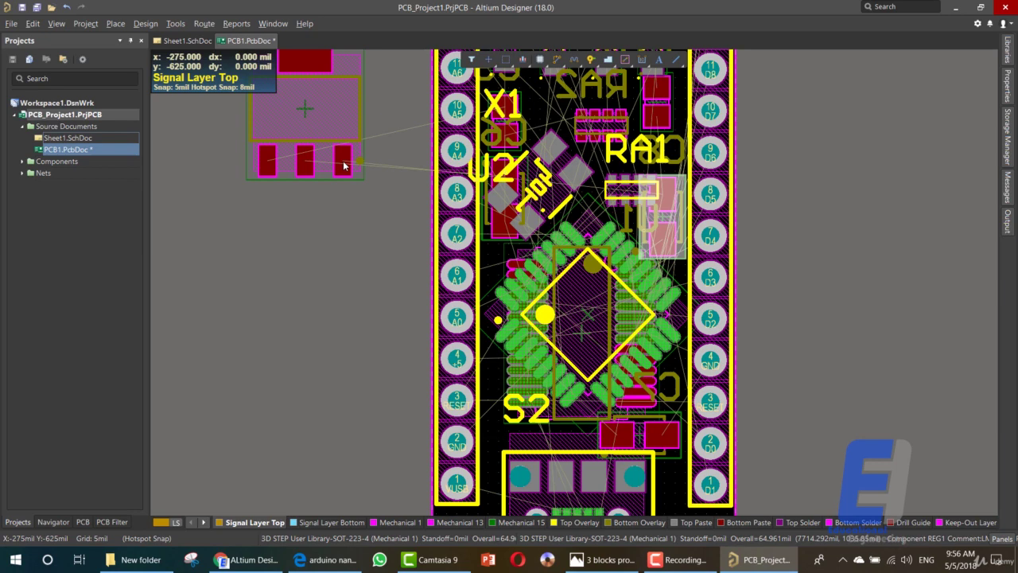
Bring REG1 back onto the board near RA1, dismissing the clearance error dialogs.
drag(344, 165, 623, 166)
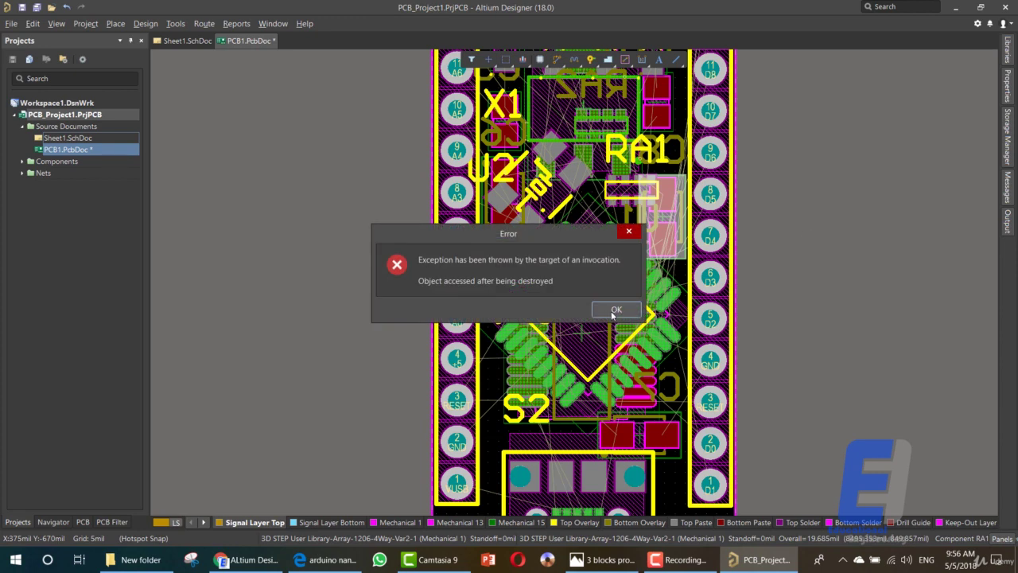
click(616, 310)
scroll(573, 295, up, 4)
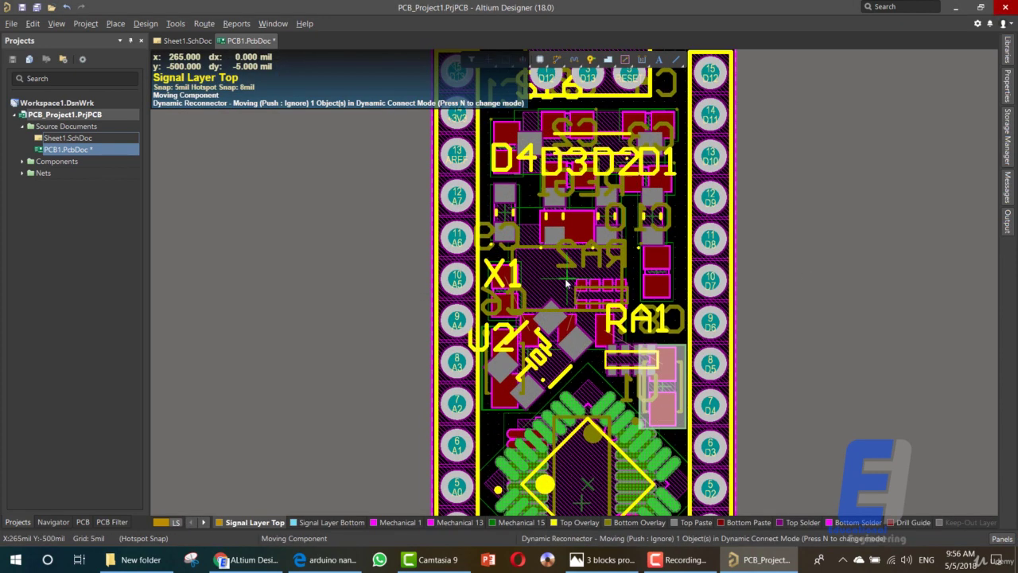
click(608, 308)
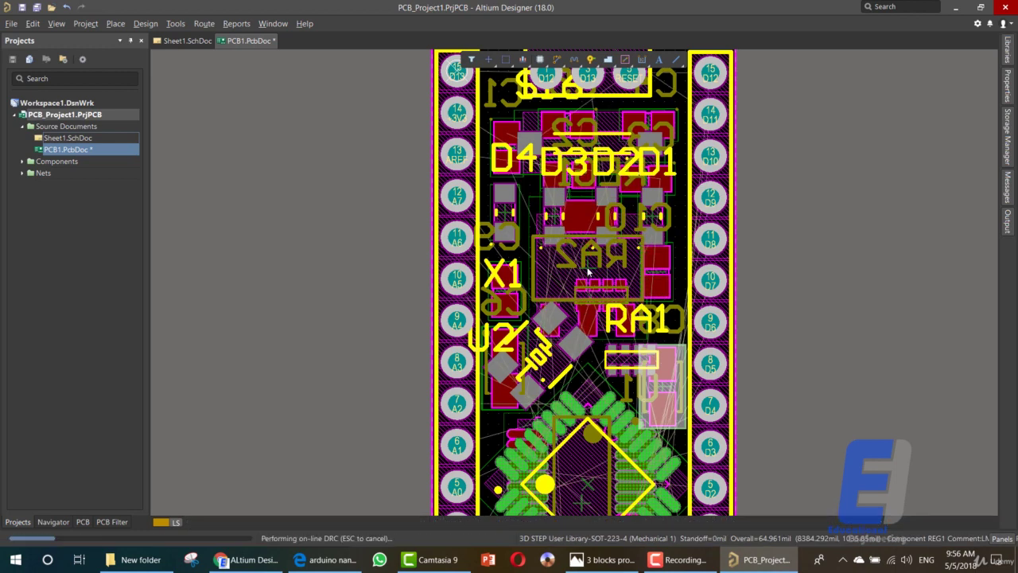
click(609, 309)
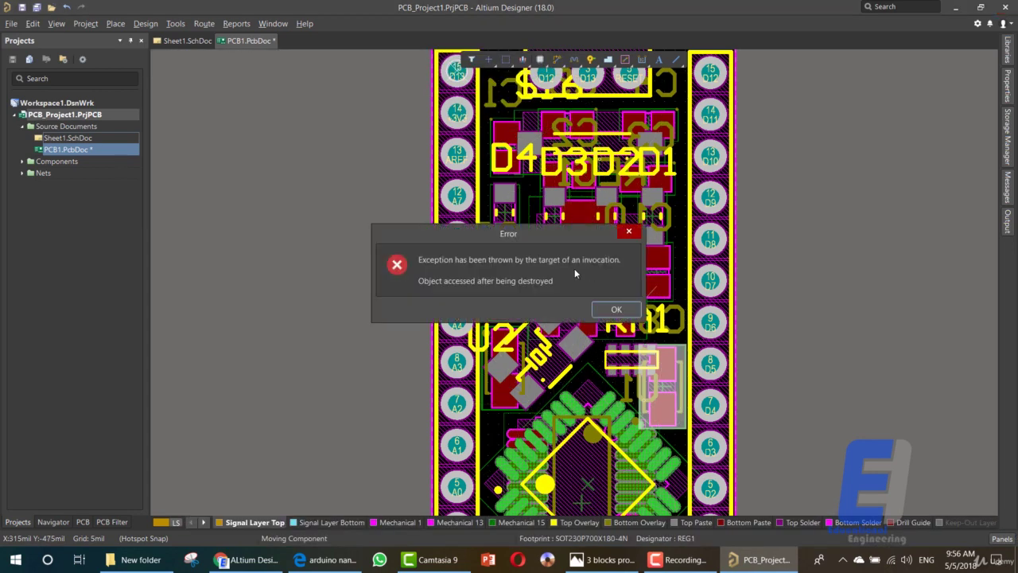
click(615, 309)
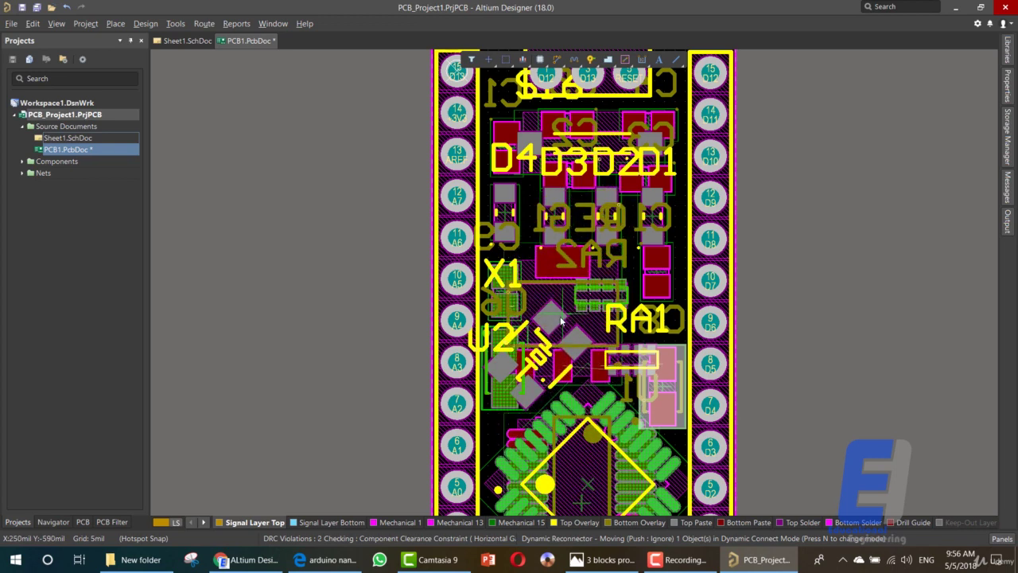
Shift RA2 down and right over the board, confirming the error prompts.
drag(561, 321, 580, 299)
click(616, 310)
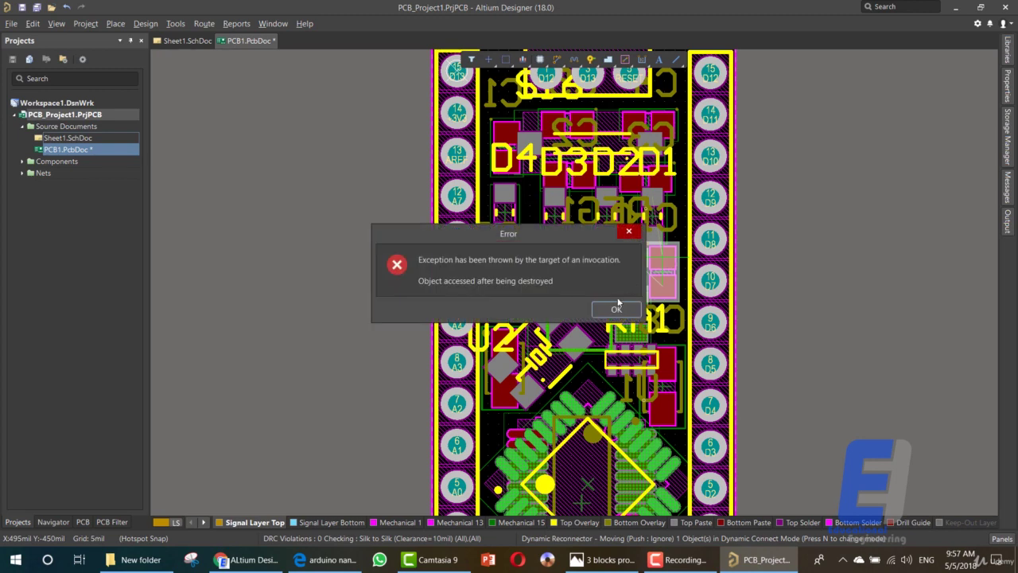
key(Return)
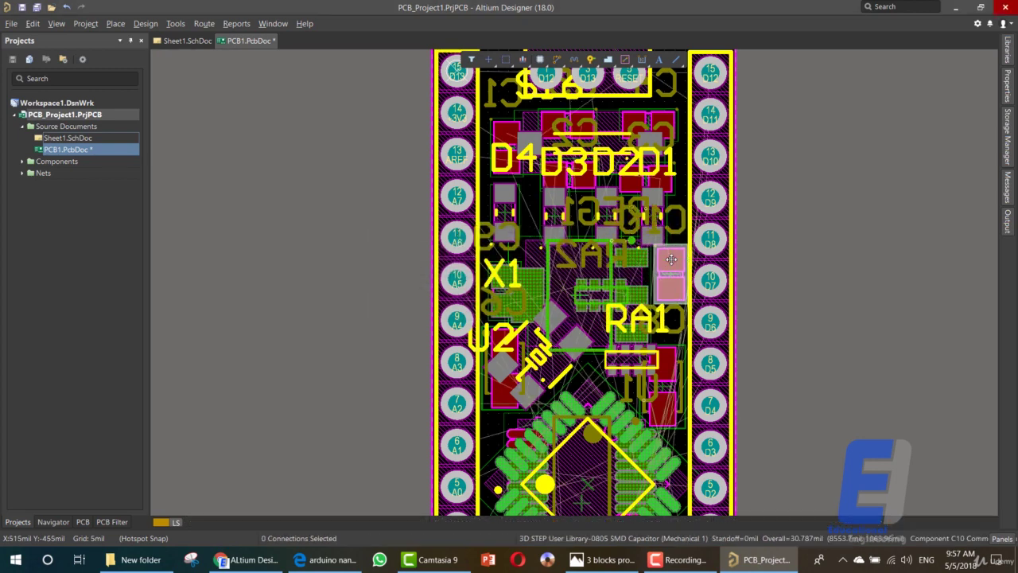
key(Return)
click(600, 287)
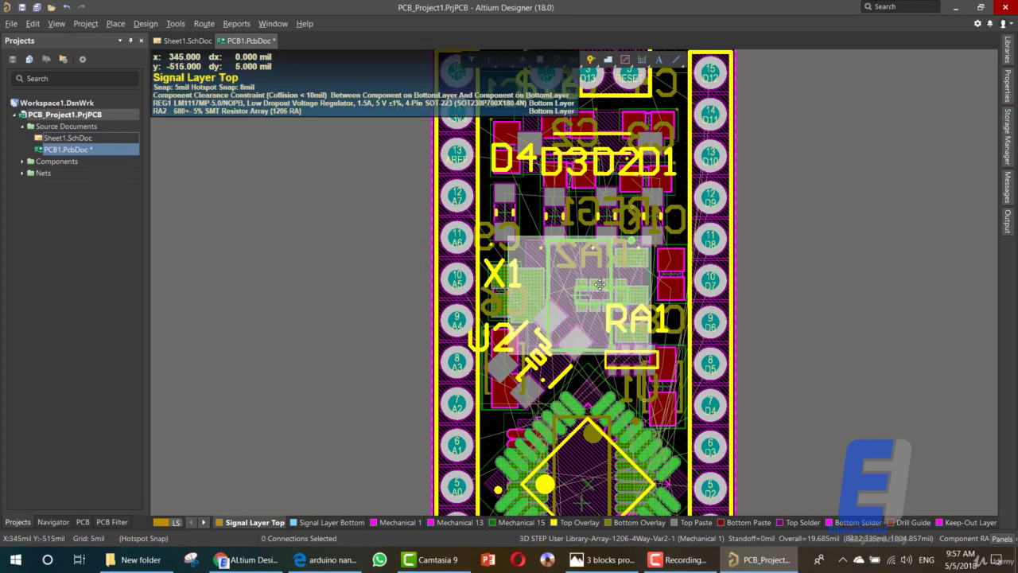
right_click(601, 285)
click(593, 302)
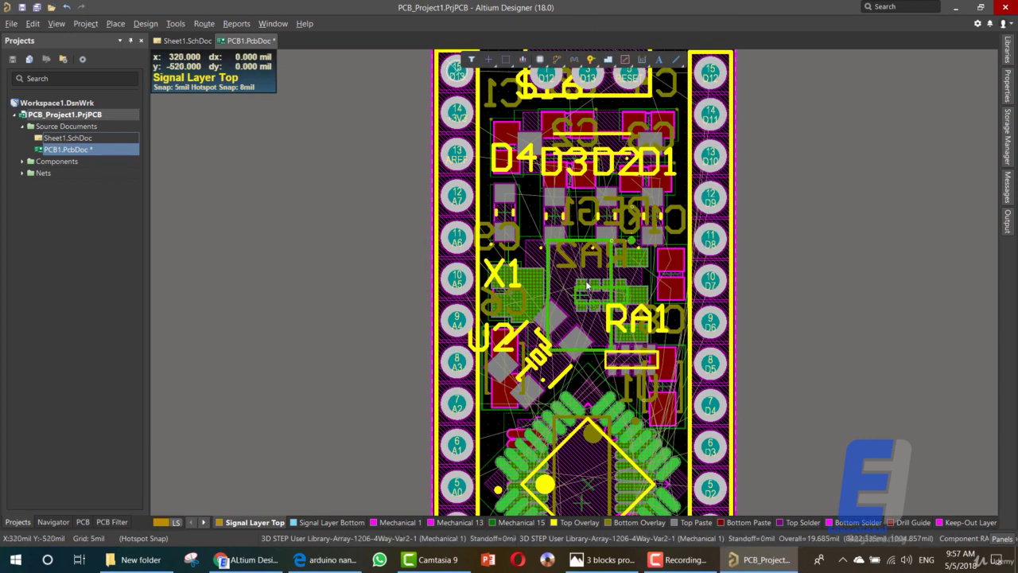
Park REG1 right of the board, then rotate RA2 vertical and drop it in its new spot.
click(589, 288)
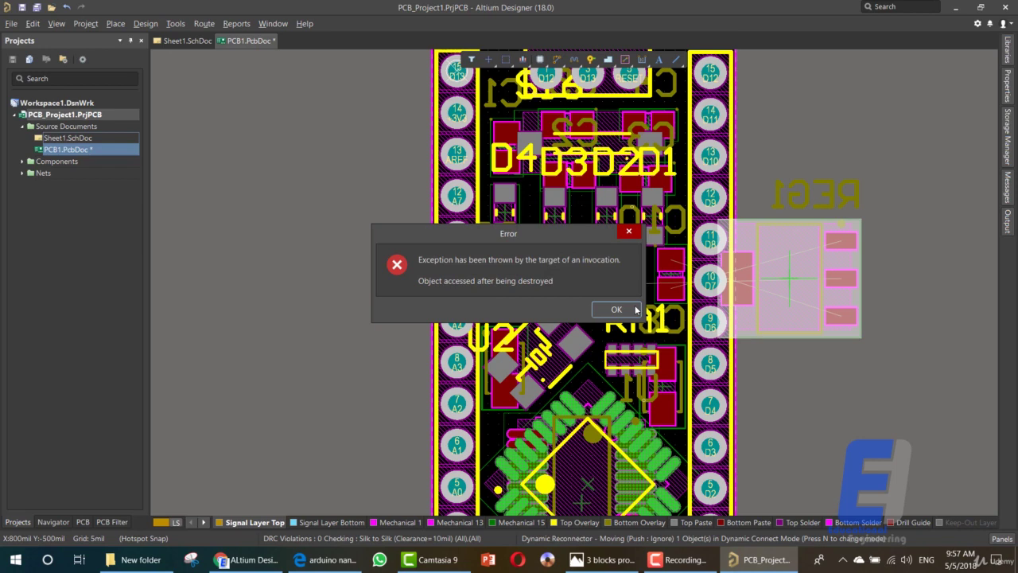
click(634, 309)
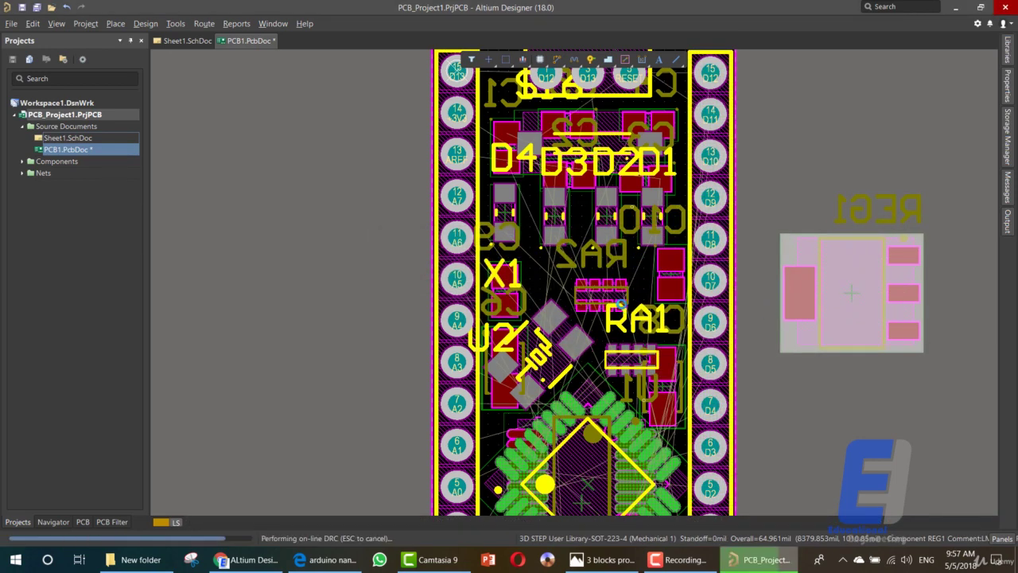
click(618, 309)
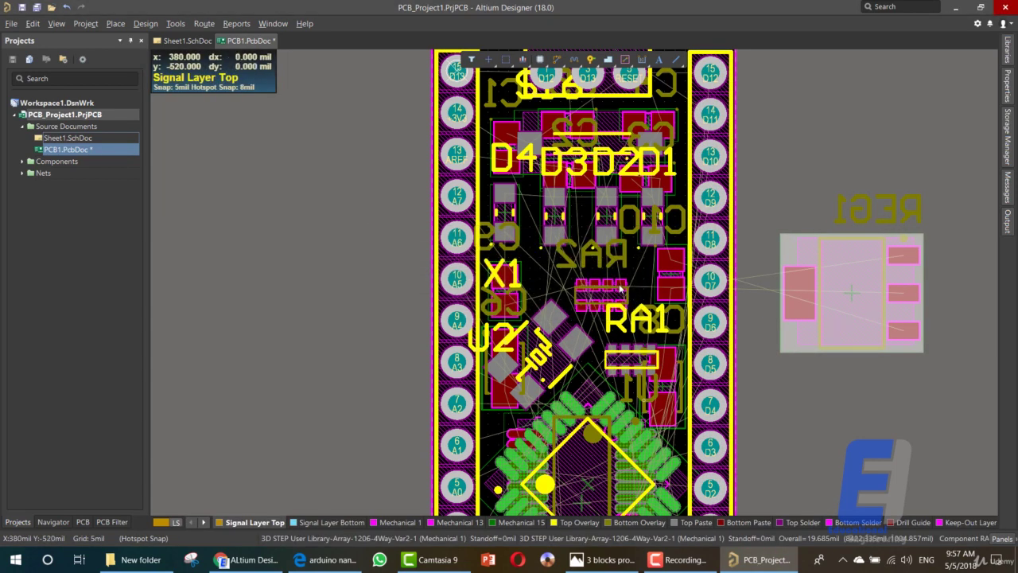
click(621, 286)
drag(620, 284, 591, 270)
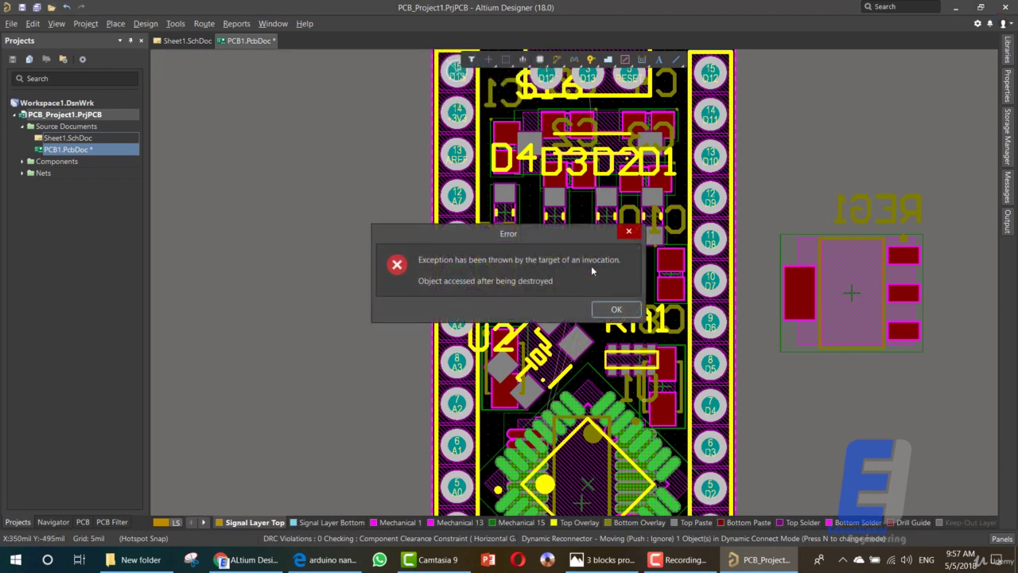
click(606, 304)
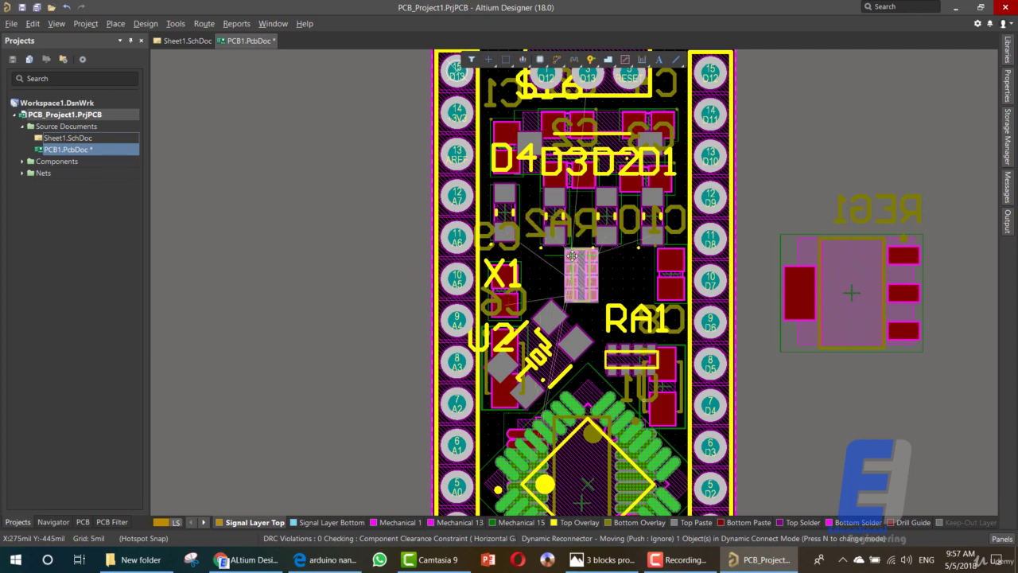
key(space)
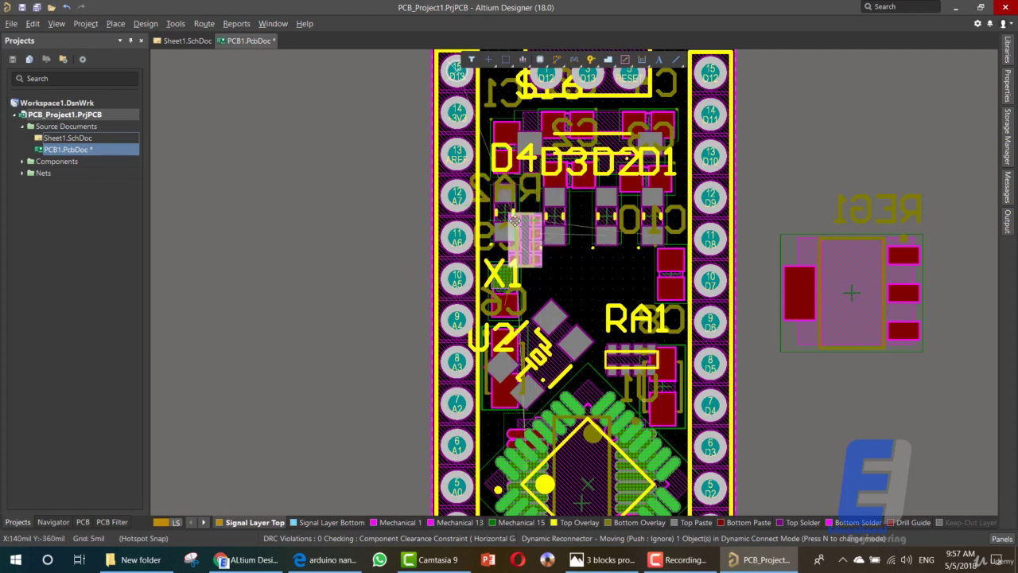
click(514, 219)
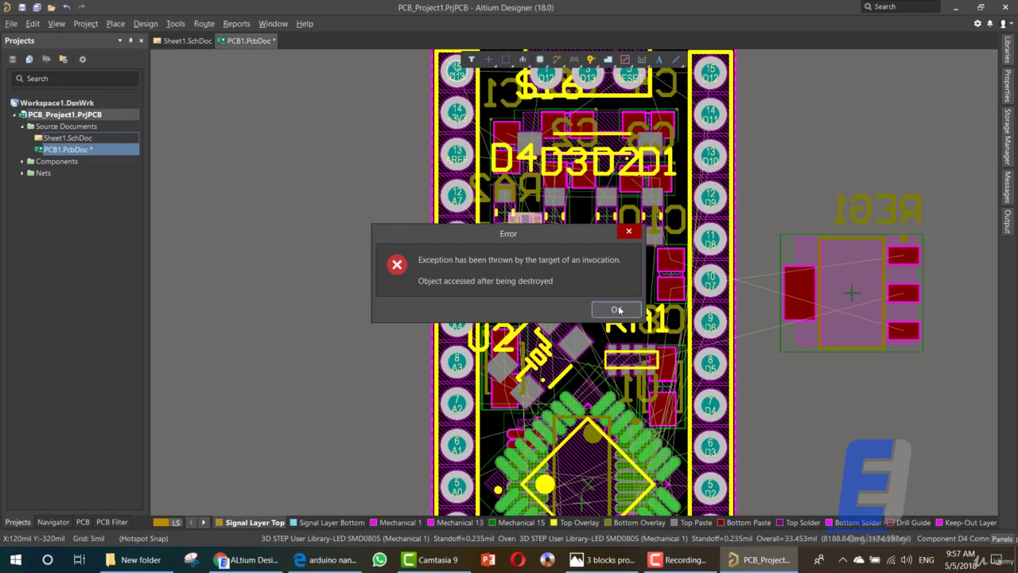
click(617, 310)
Move LED D4 below the other LEDs, rotated horizontal, and adjust the part beside it.
drag(503, 191, 598, 261)
key(space)
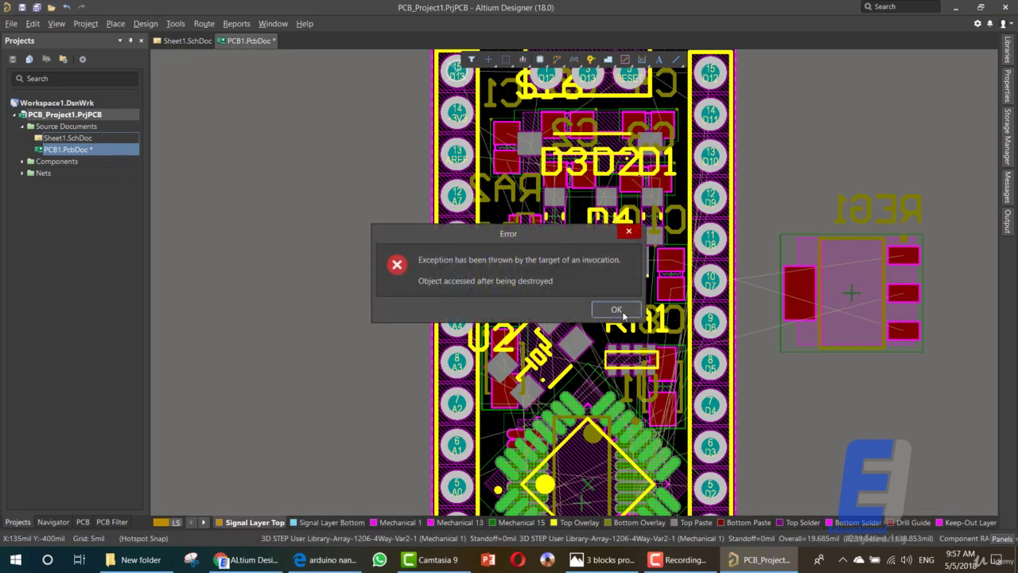
click(616, 310)
drag(533, 236, 517, 209)
click(598, 309)
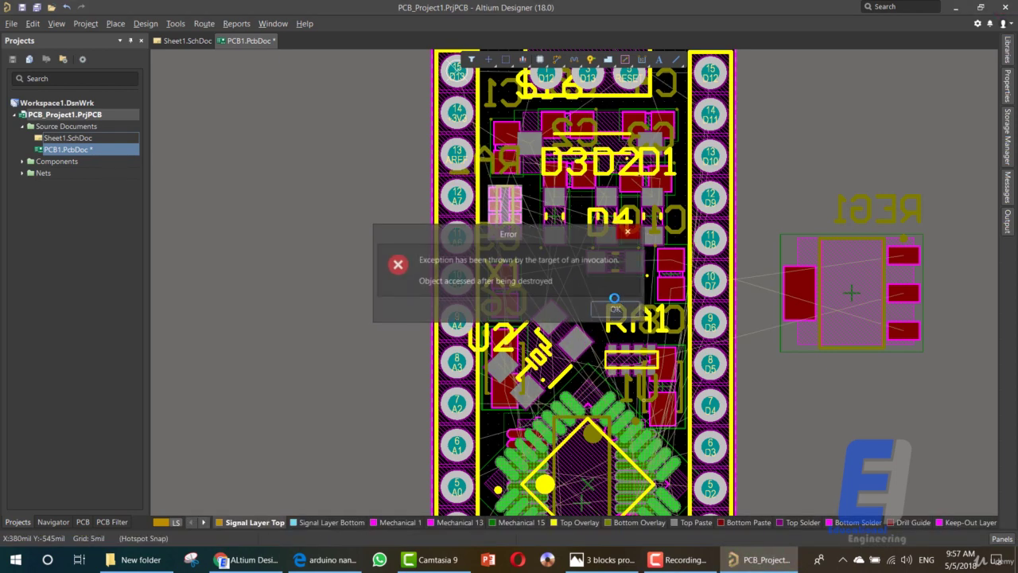
click(624, 310)
Nudge capacitor C7 slightly toward S2, dismissing the error dialogs.
scroll(609, 363, down, 3)
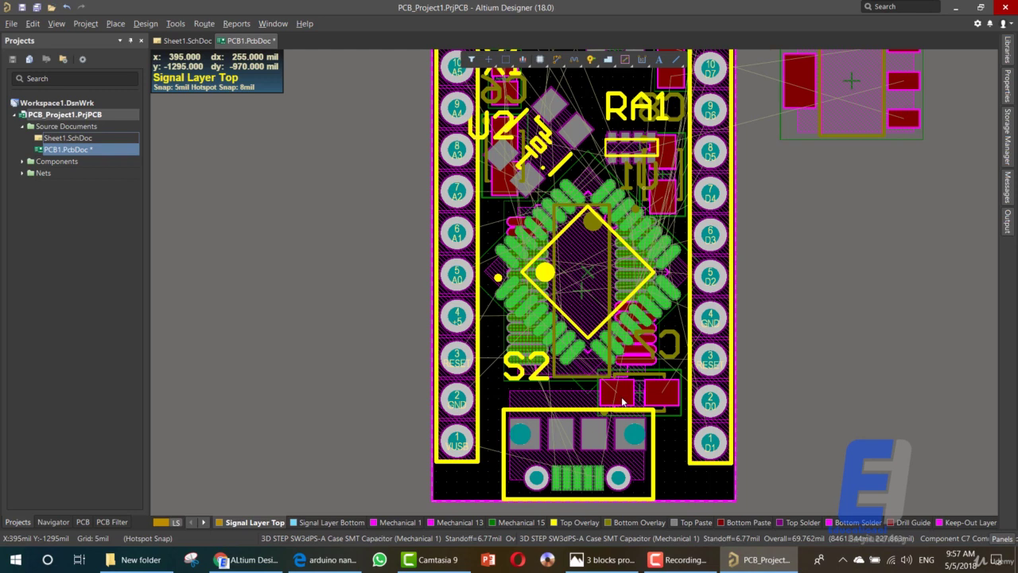
drag(623, 402, 614, 398)
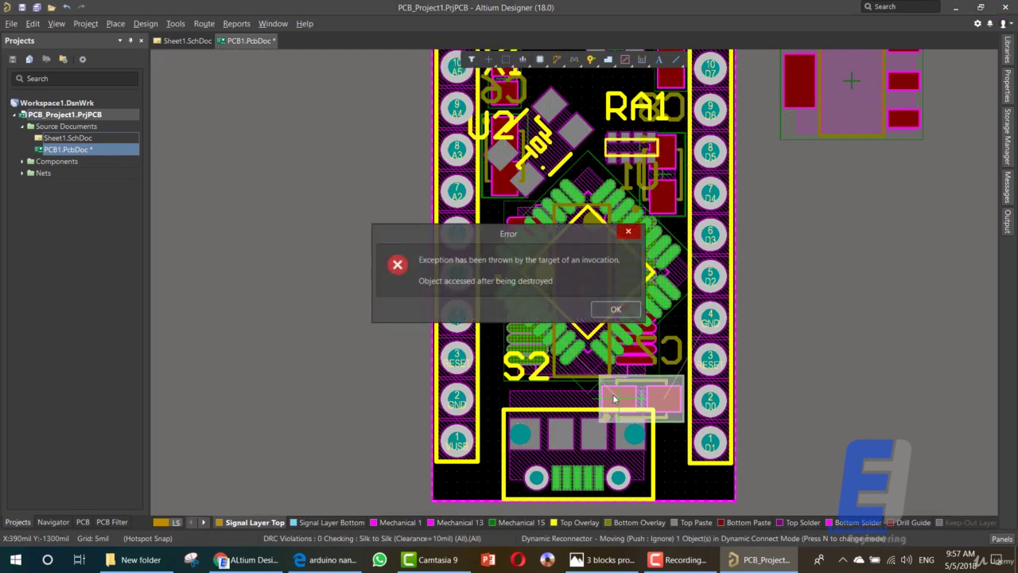
click(619, 310)
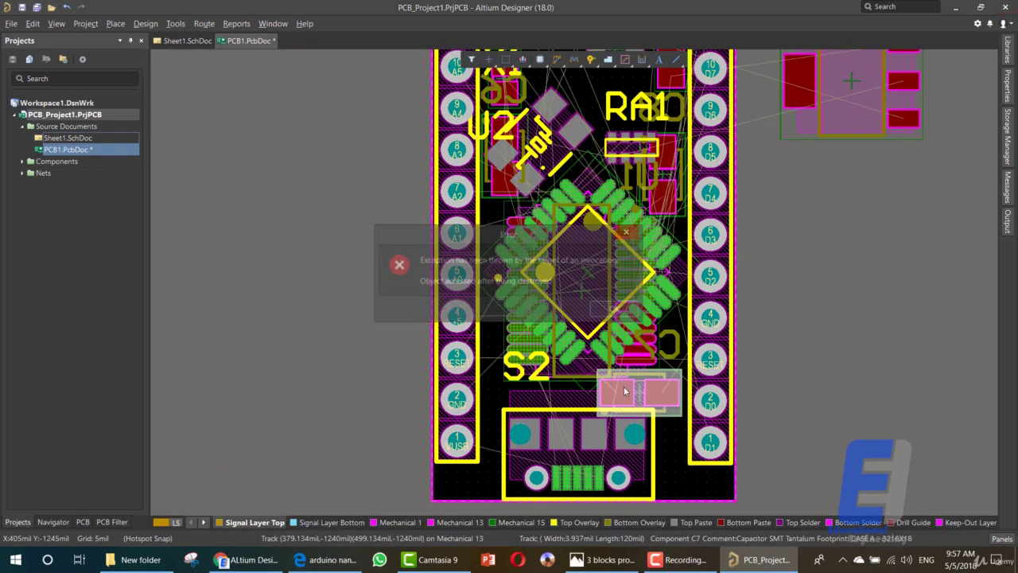
click(623, 314)
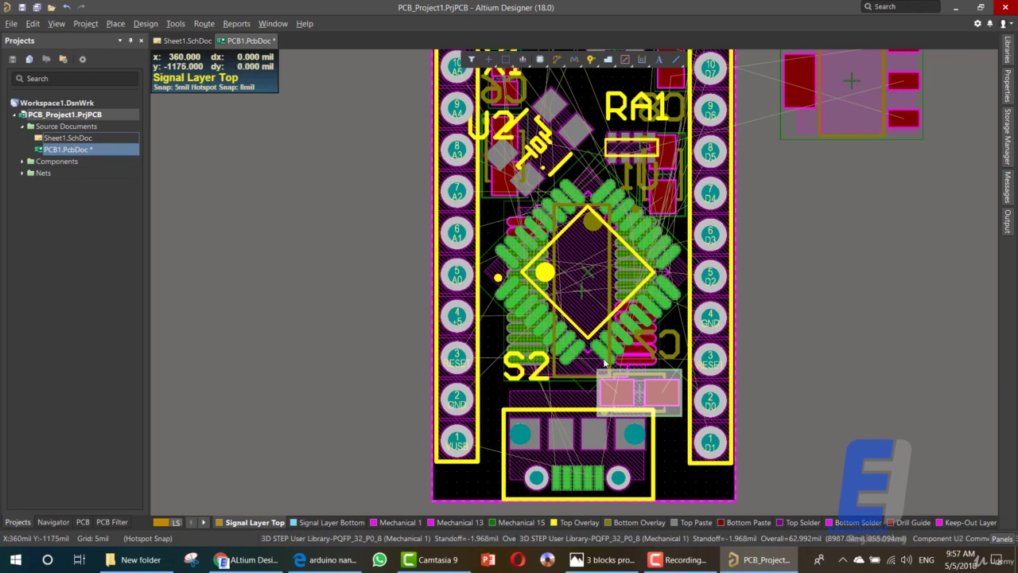
Rotate the U1 chip and place it in the lower middle, above S2 and below RA1.
drag(605, 362, 597, 346)
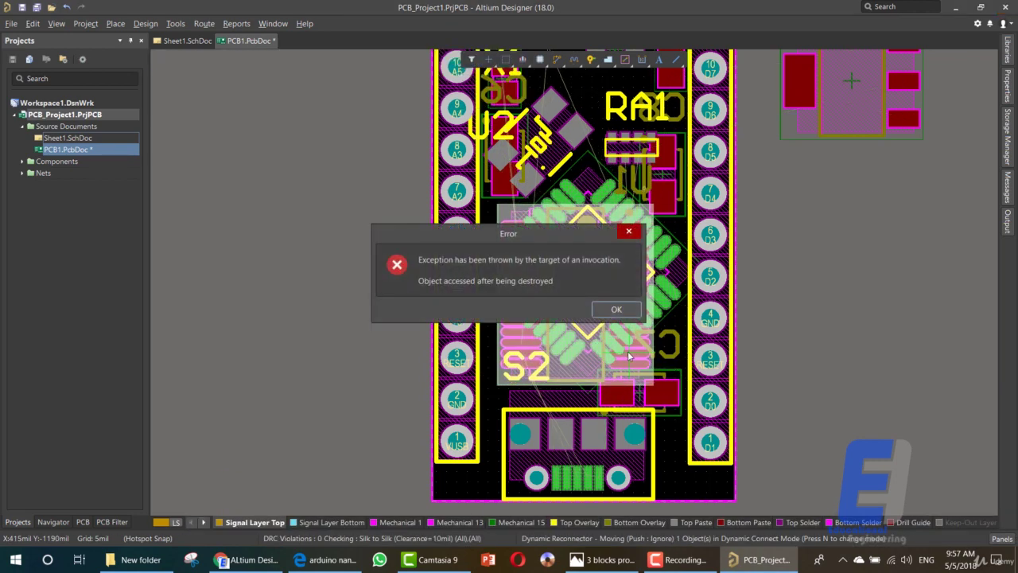
click(638, 306)
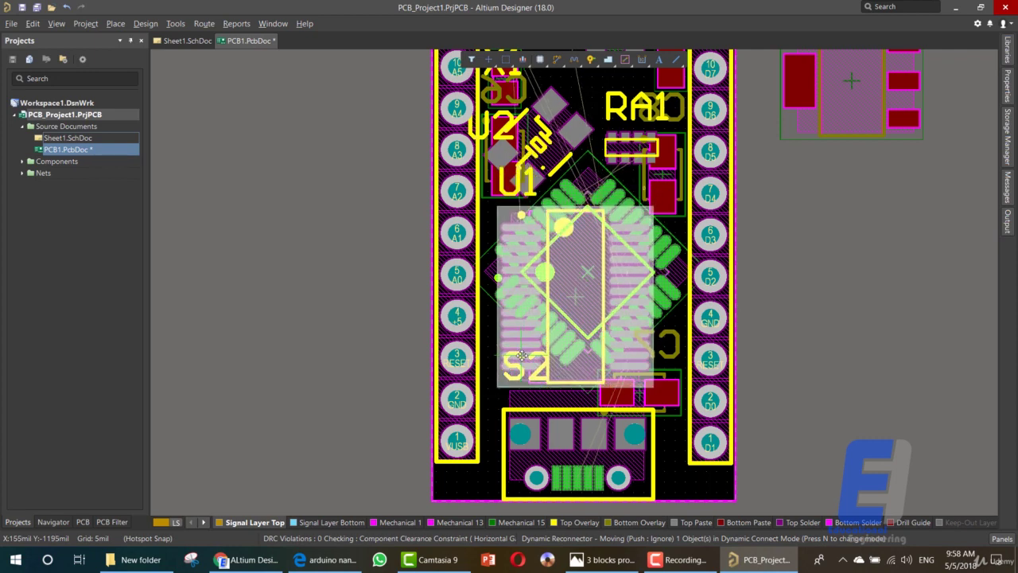
key(space)
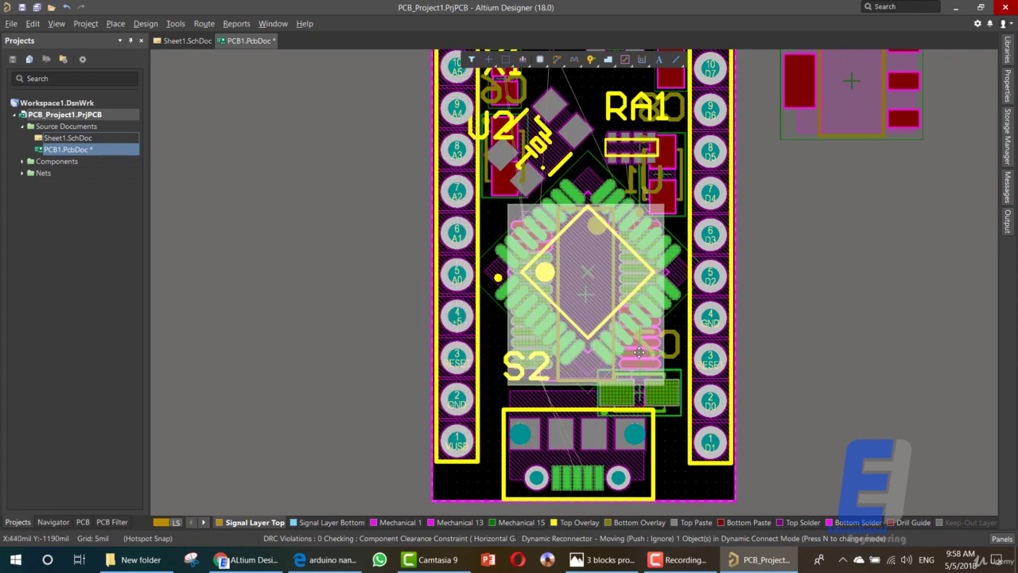
click(626, 352)
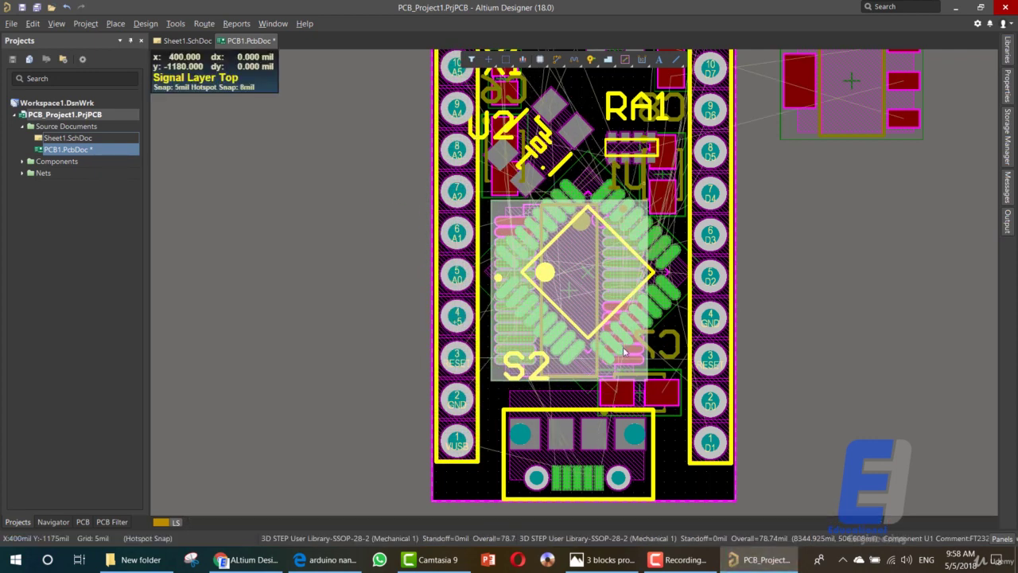
click(633, 309)
scroll(599, 279, up, 5)
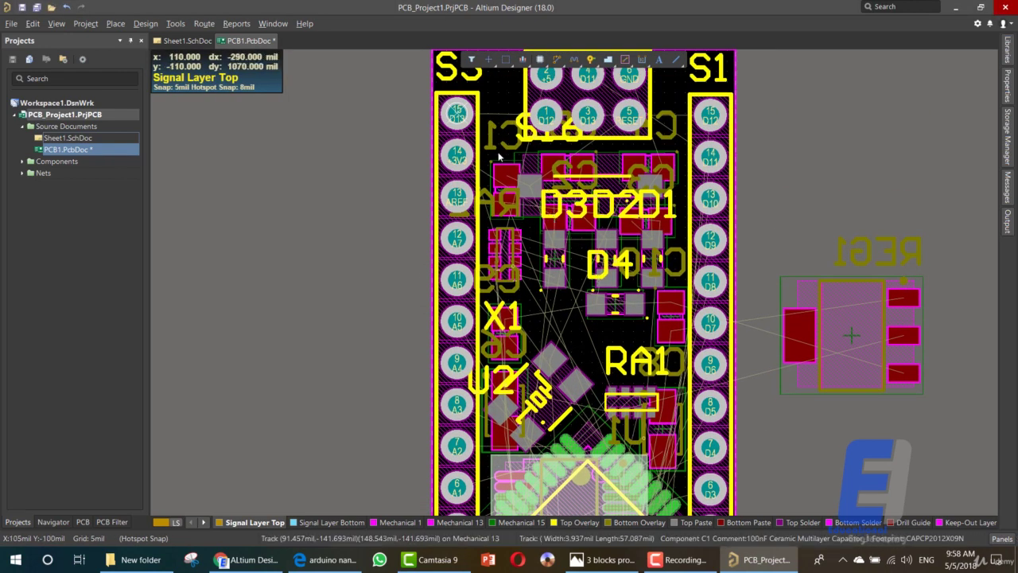
Shift the D1–D4 LED group up slightly, then move D1 right and flip it to the bottom side.
drag(480, 152, 684, 293)
drag(652, 225, 653, 216)
click(582, 280)
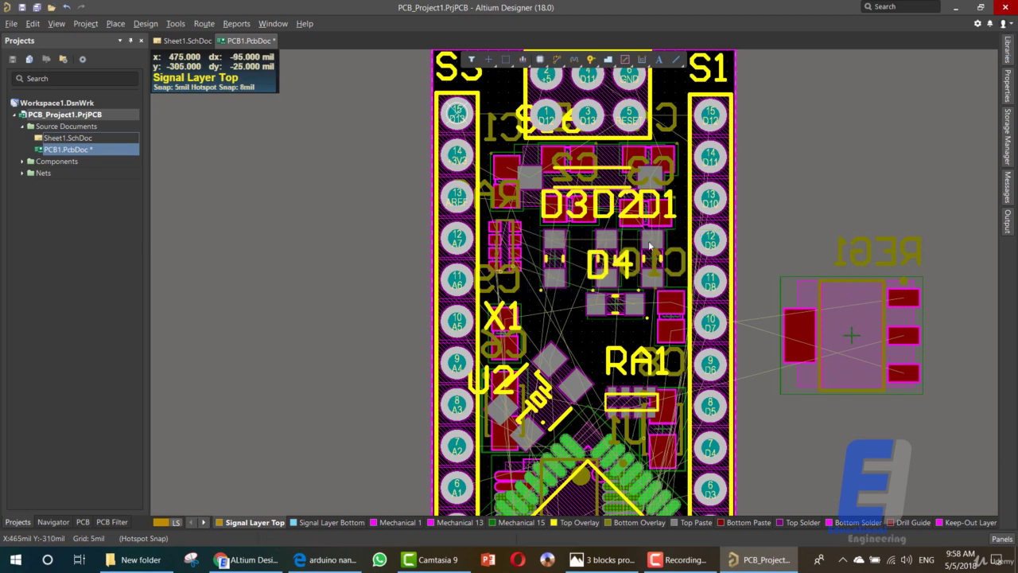
click(649, 245)
drag(650, 239, 675, 247)
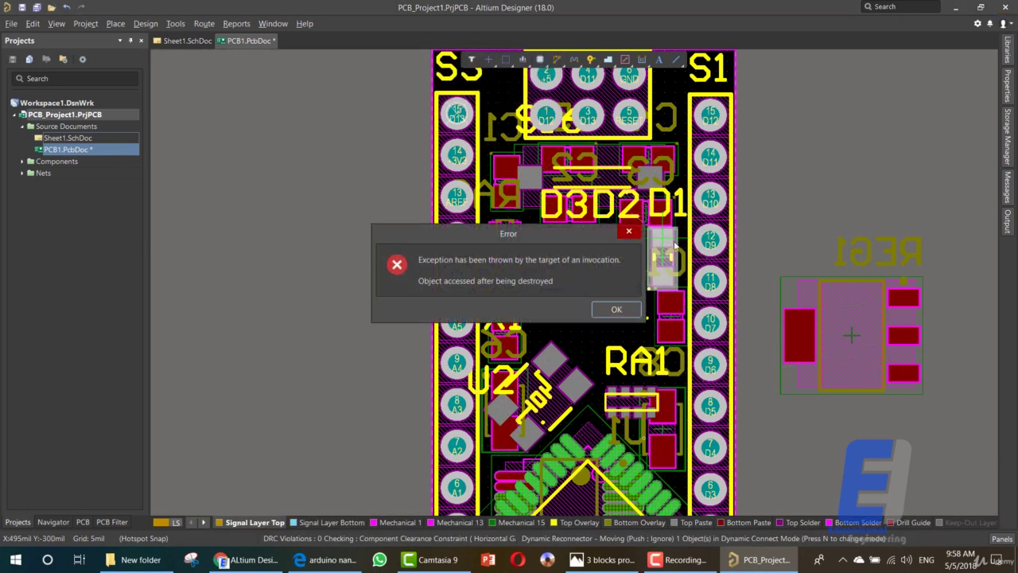
click(612, 310)
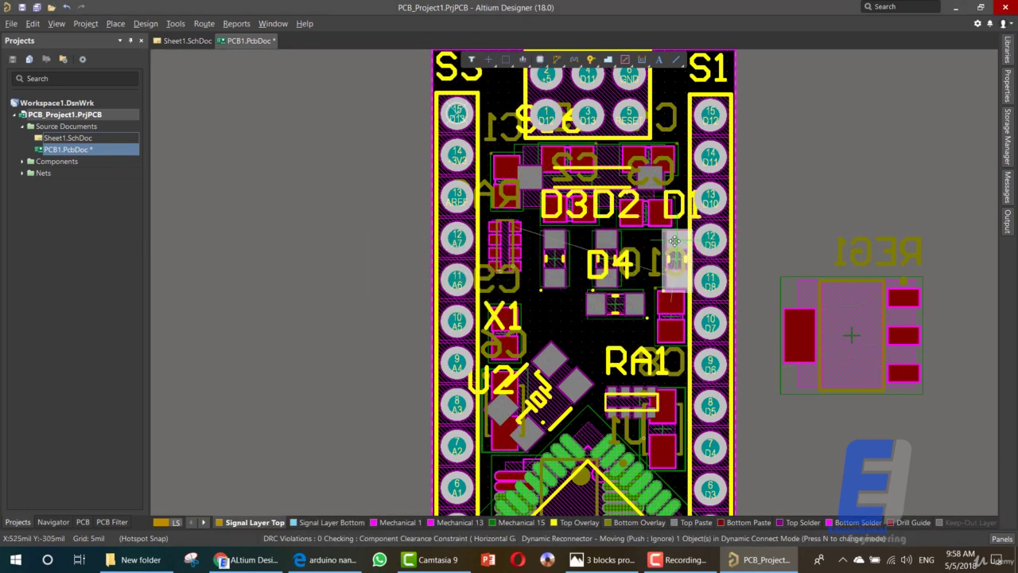
key(l)
key(l)
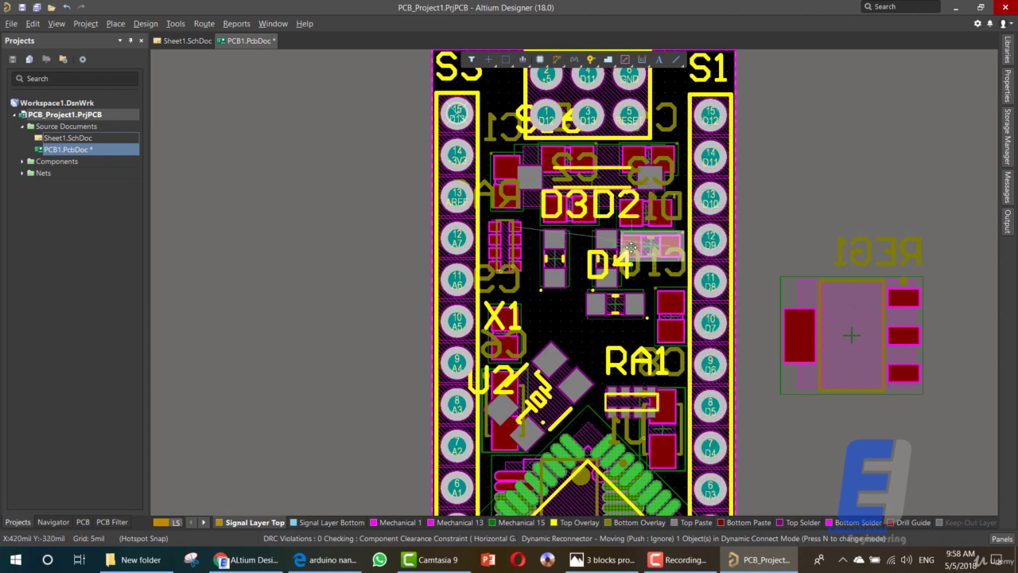
click(631, 247)
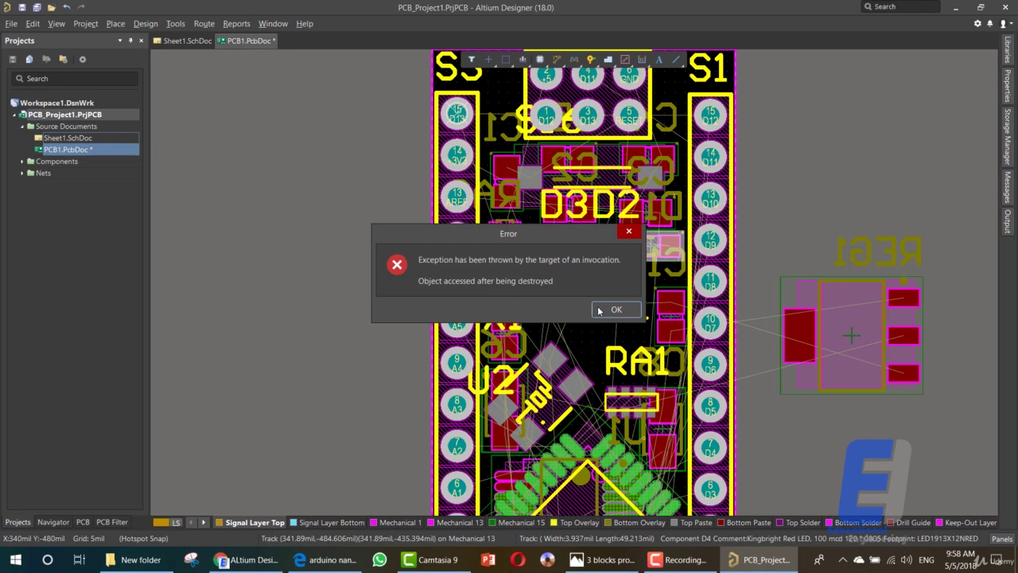
click(609, 310)
Rotate D1 vertical beside D4, then relocate D3 and D4 below the D2–D1 row.
drag(610, 240, 601, 241)
key(space)
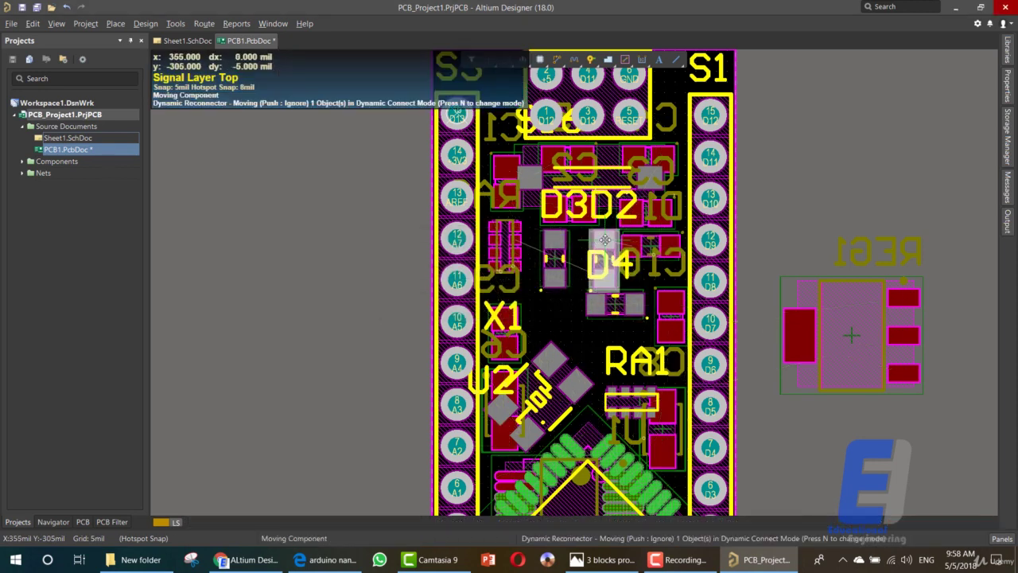
click(604, 239)
click(605, 309)
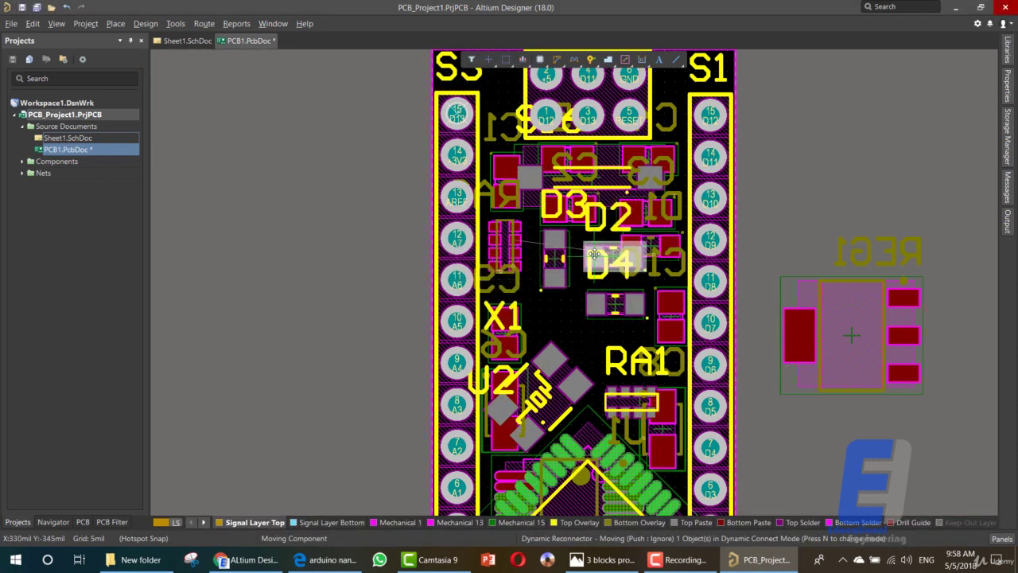
click(567, 245)
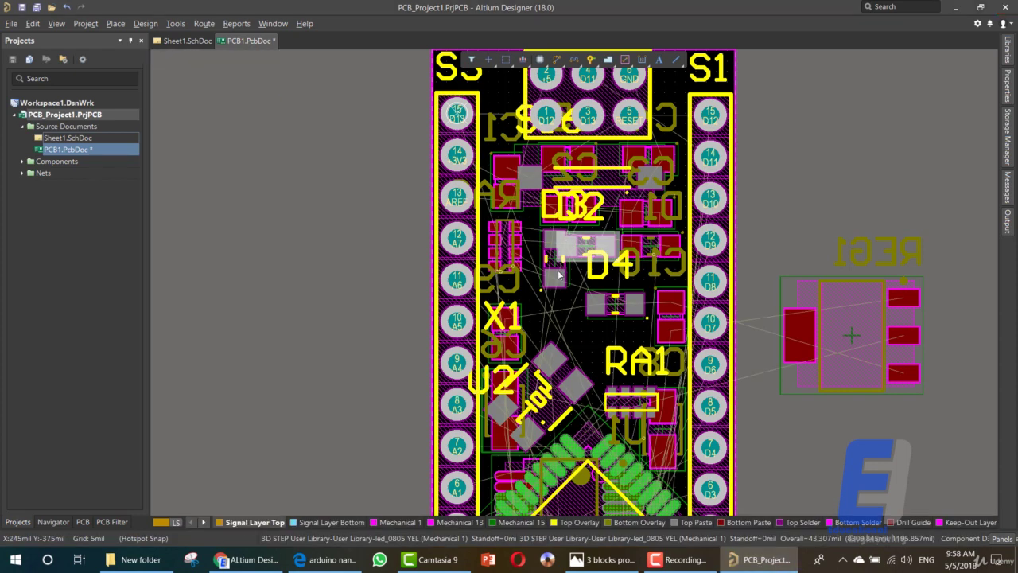
click(613, 310)
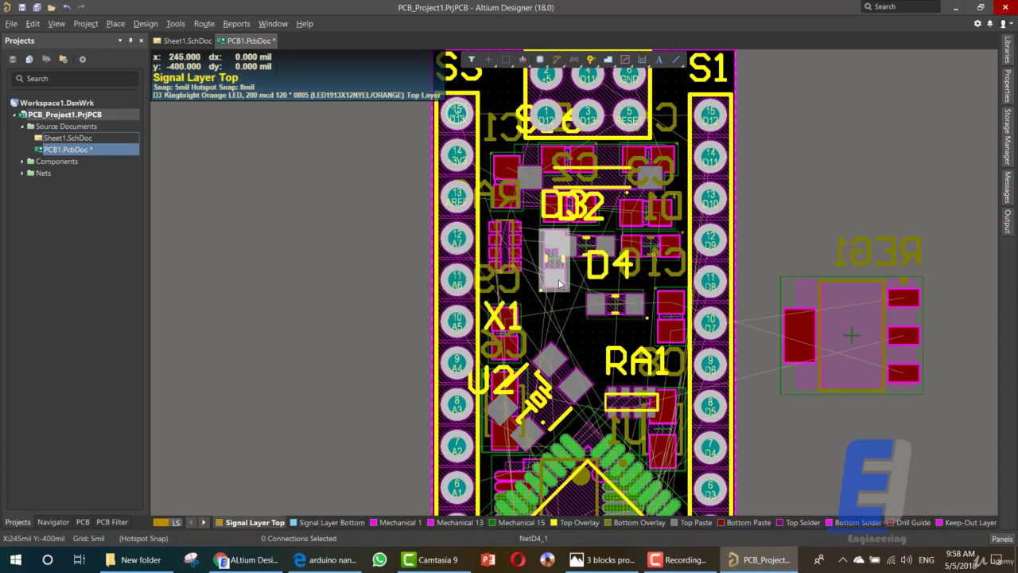
click(560, 280)
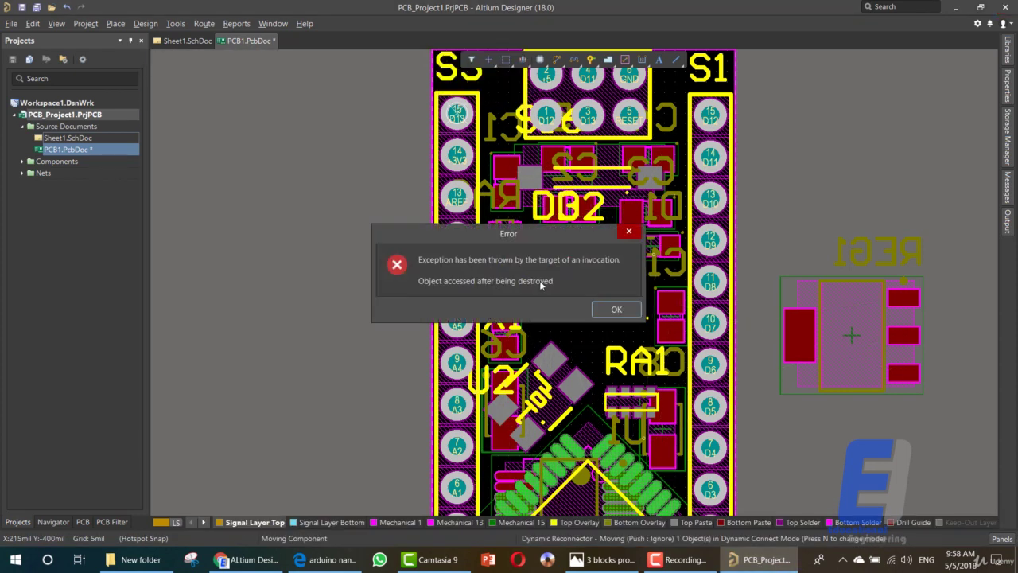
click(615, 310)
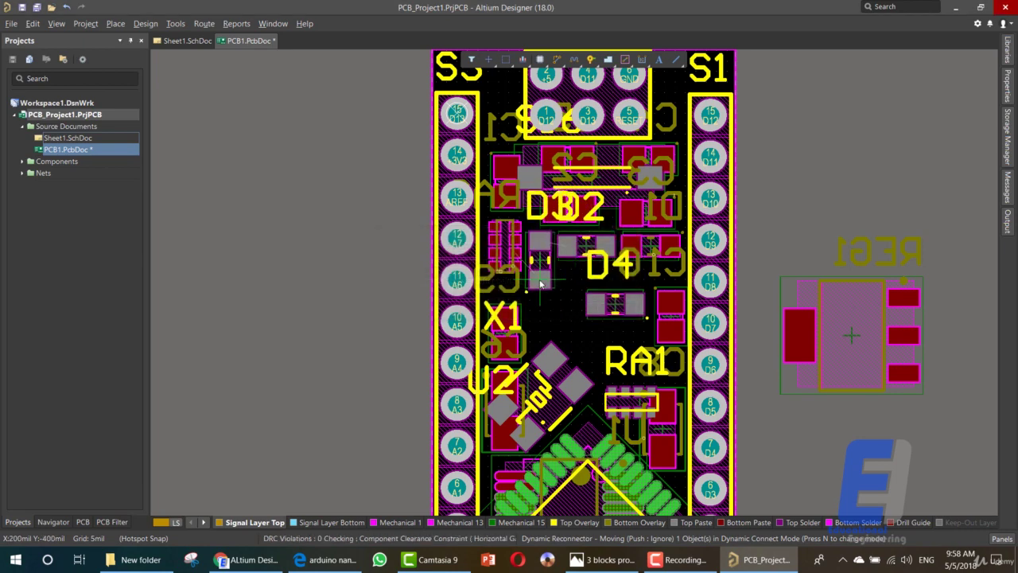
click(540, 283)
click(608, 309)
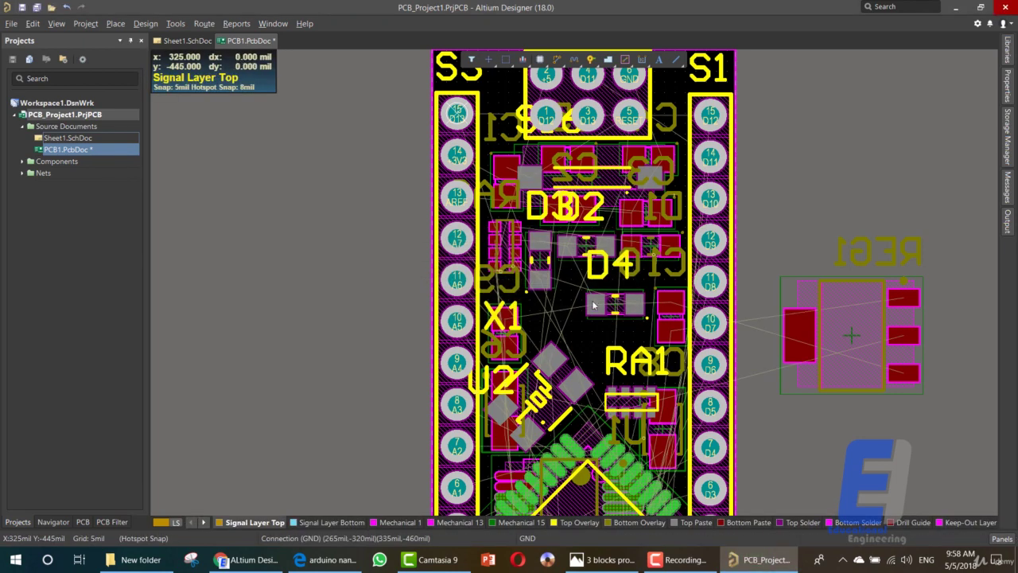
Move D4 out of the way and place the REG1 regulator in the middle of the board.
click(593, 305)
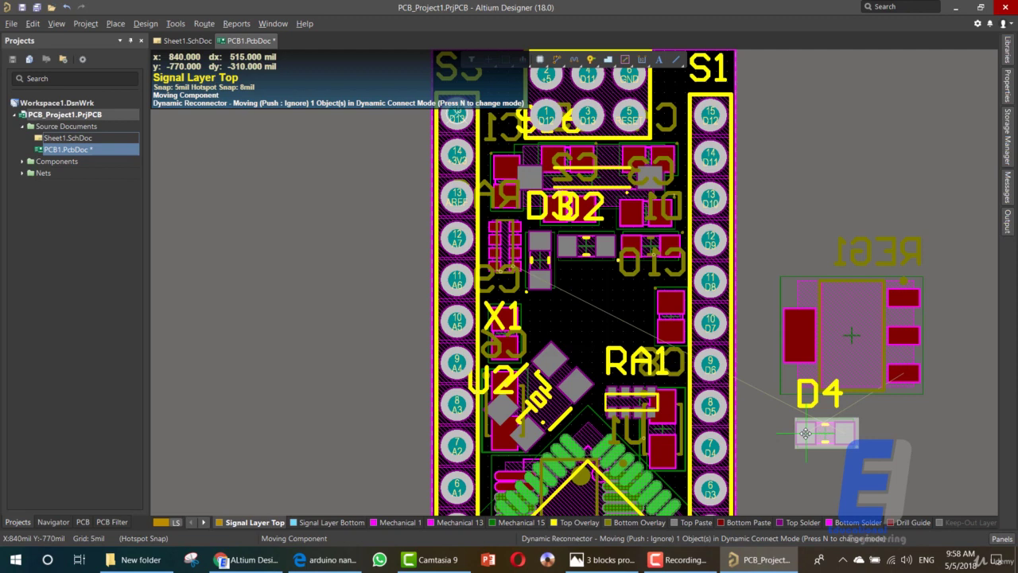
click(614, 312)
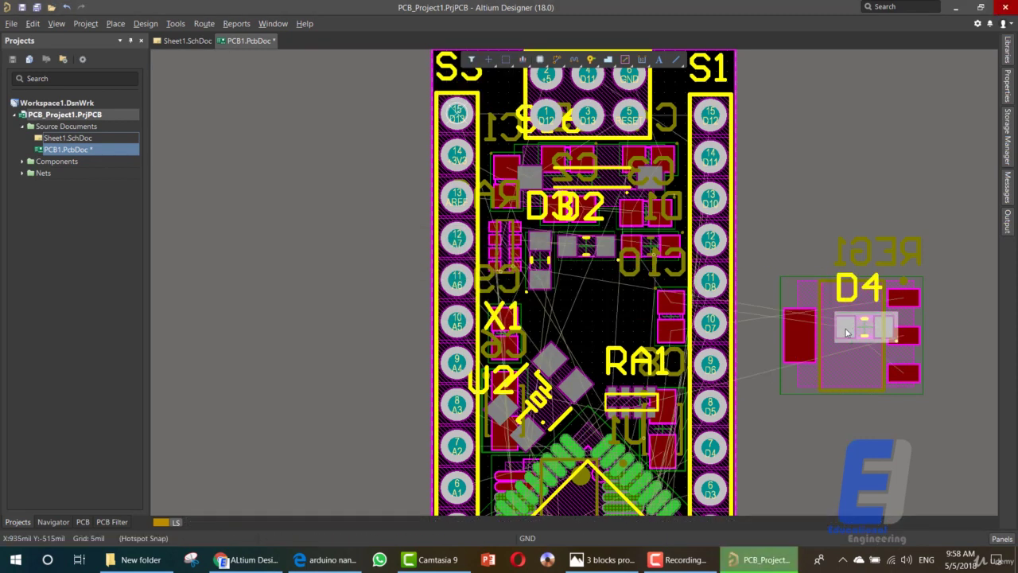
click(854, 334)
click(617, 309)
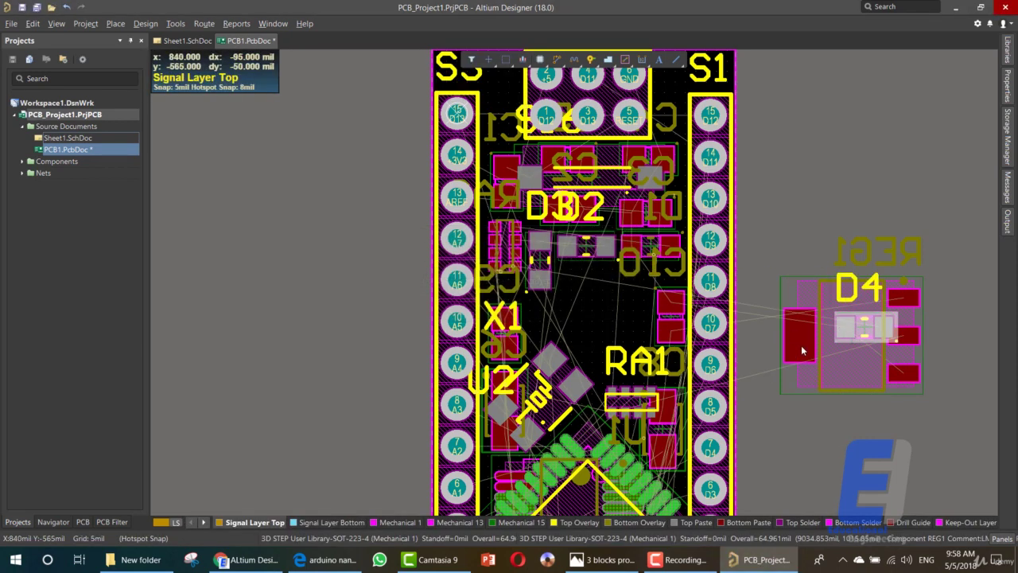
click(793, 333)
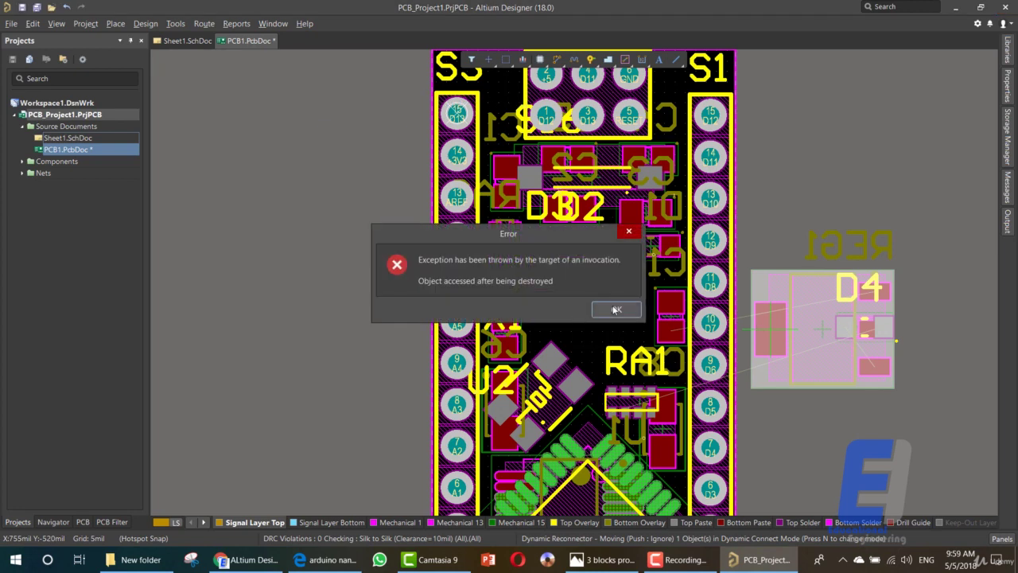
click(612, 309)
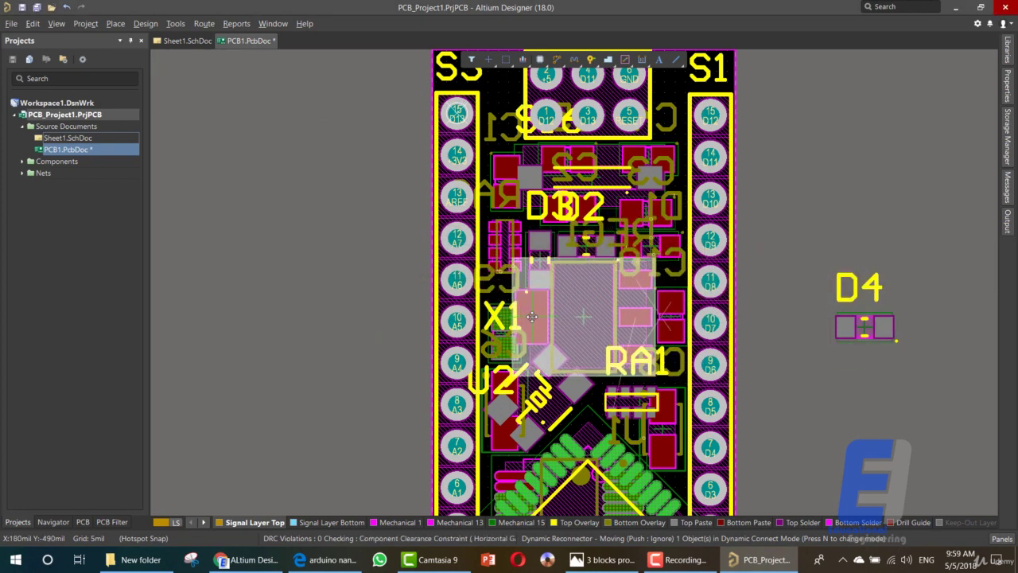
click(534, 315)
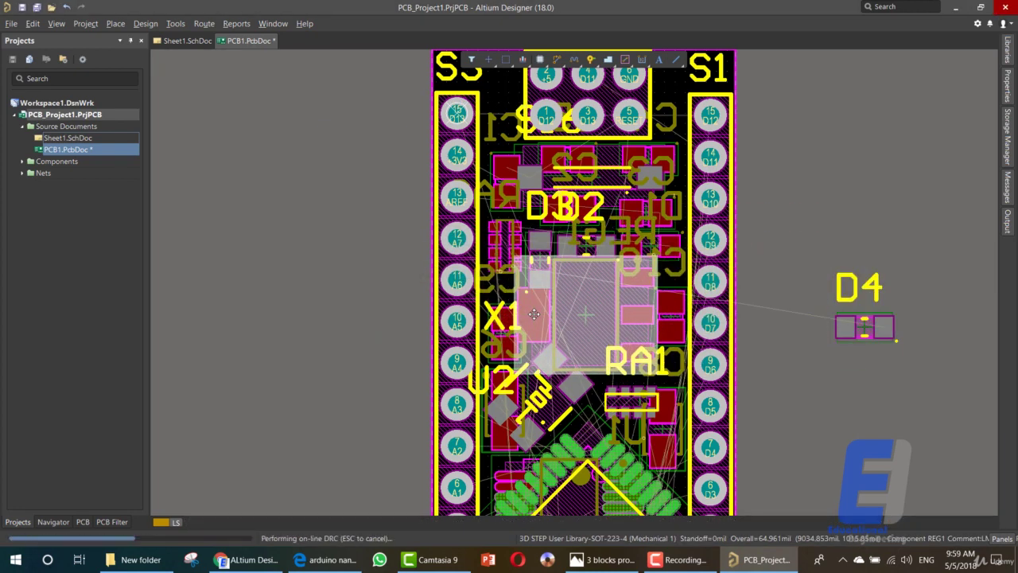
click(611, 310)
Reposition crystal X1 beside the REG1 regulator.
click(497, 318)
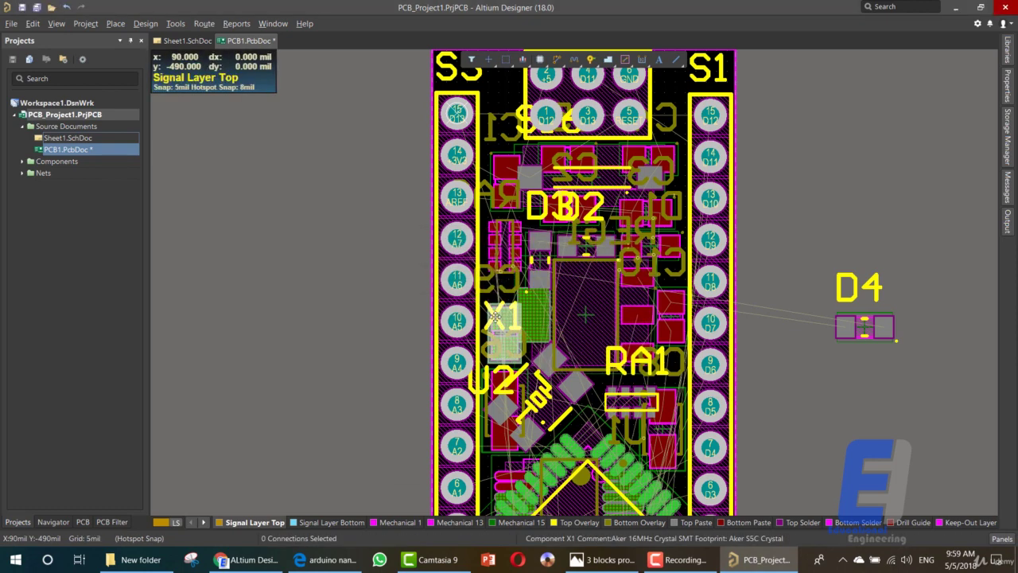
click(503, 319)
click(614, 308)
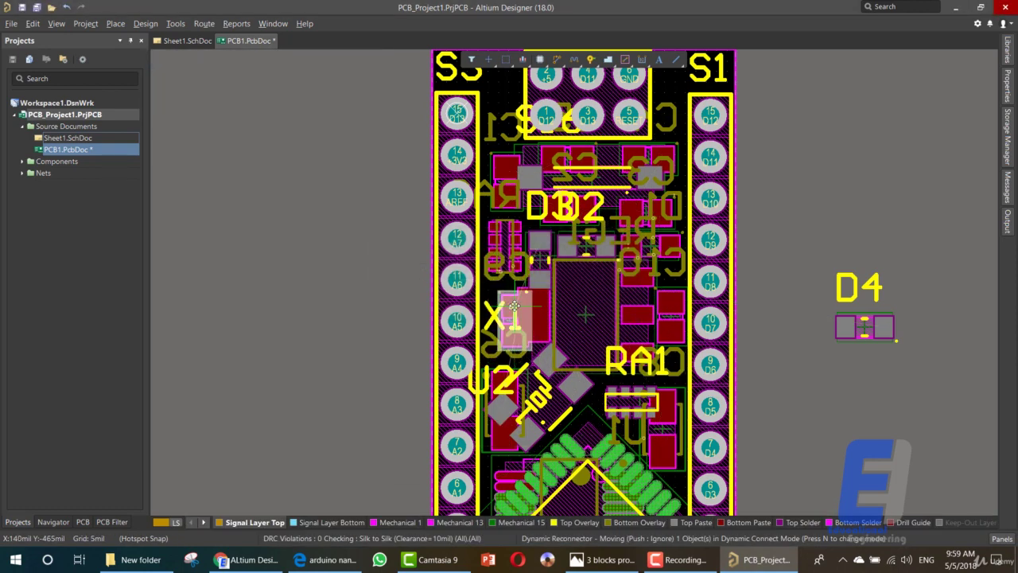
click(496, 305)
click(496, 305)
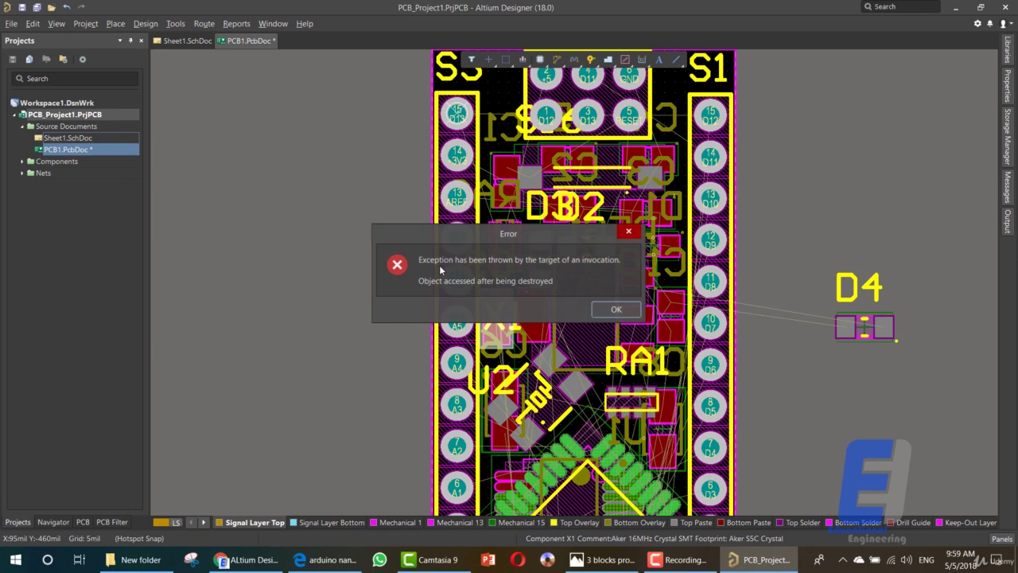
click(614, 309)
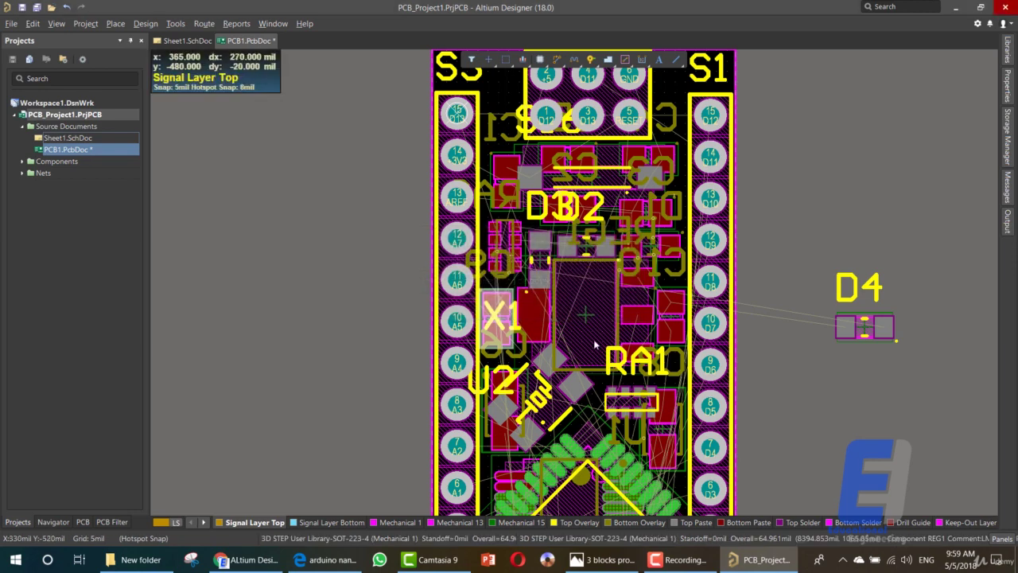
Bring LED D4 back onto the board below D3 and D2.
click(865, 336)
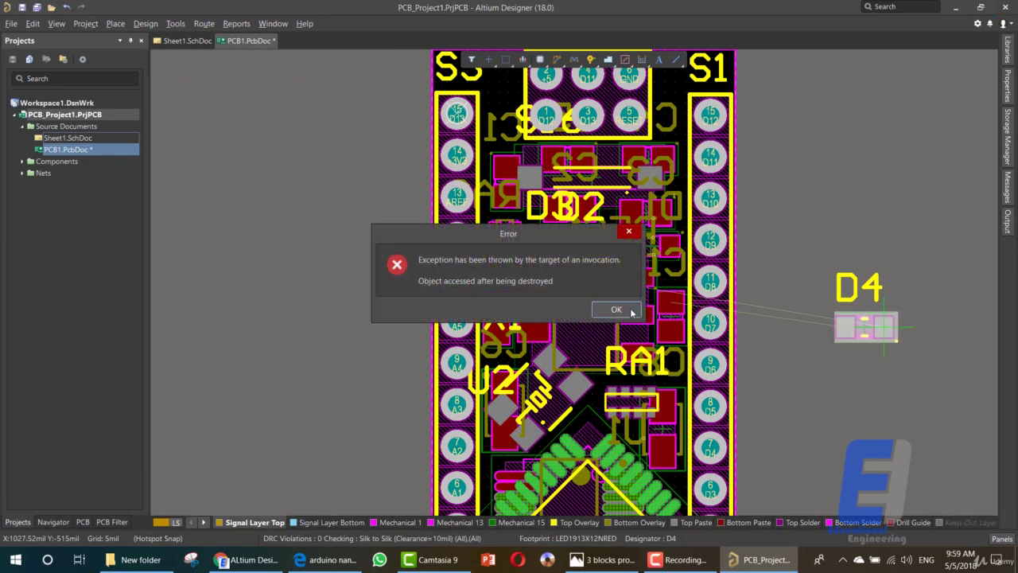
click(630, 310)
click(581, 297)
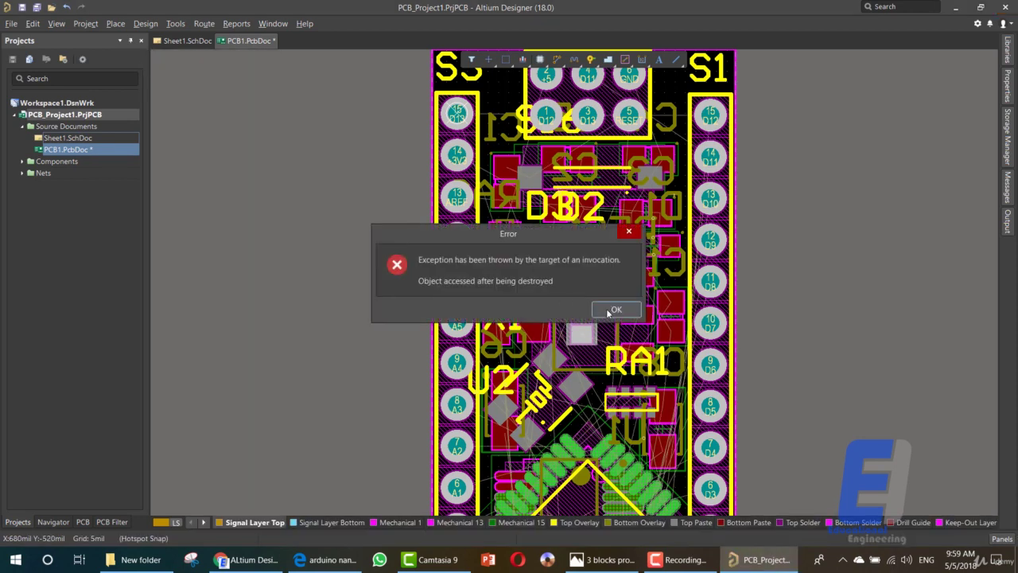
Nudge micro-USB connector S2 up at the bottom edge and pull U1 off the board's right side.
click(609, 311)
scroll(587, 323, up, 2)
scroll(587, 322, down, 7)
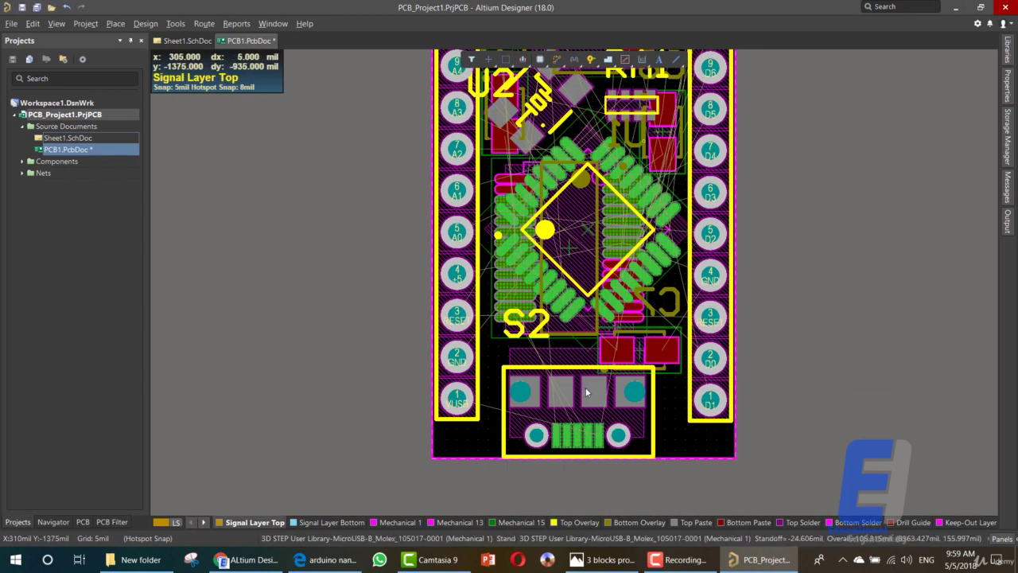
click(587, 392)
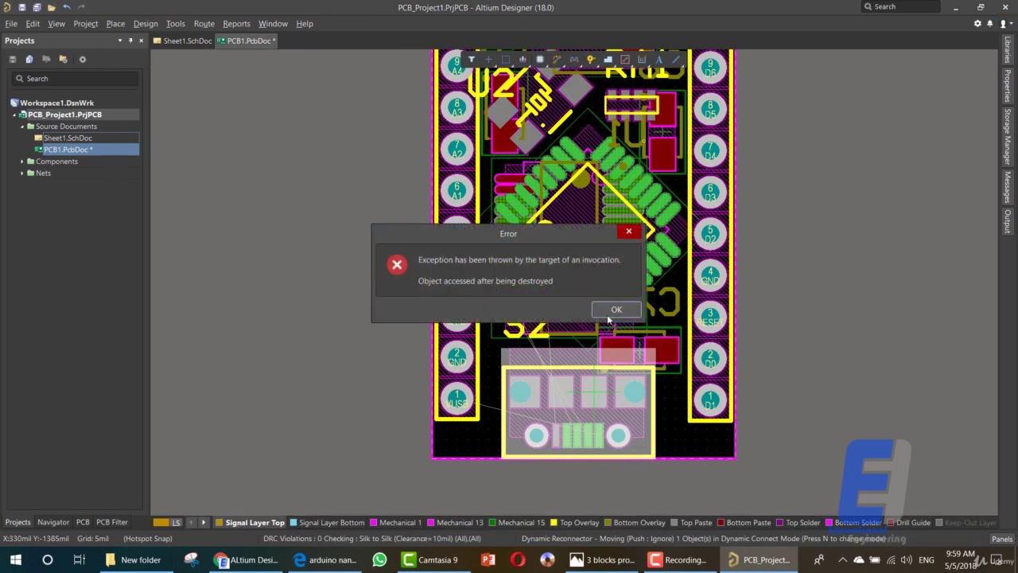
click(607, 315)
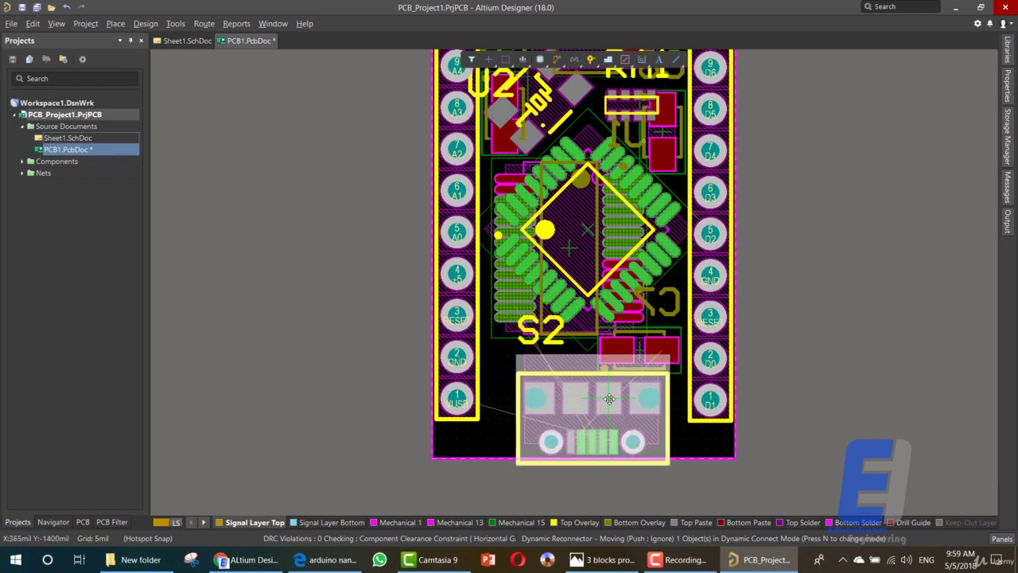
click(609, 392)
click(609, 308)
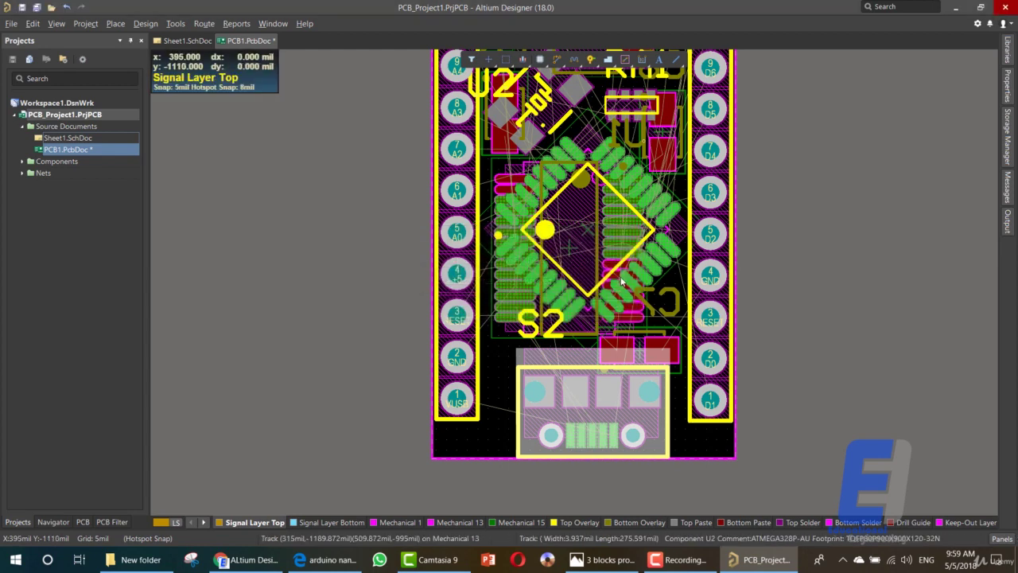
drag(630, 291, 925, 341)
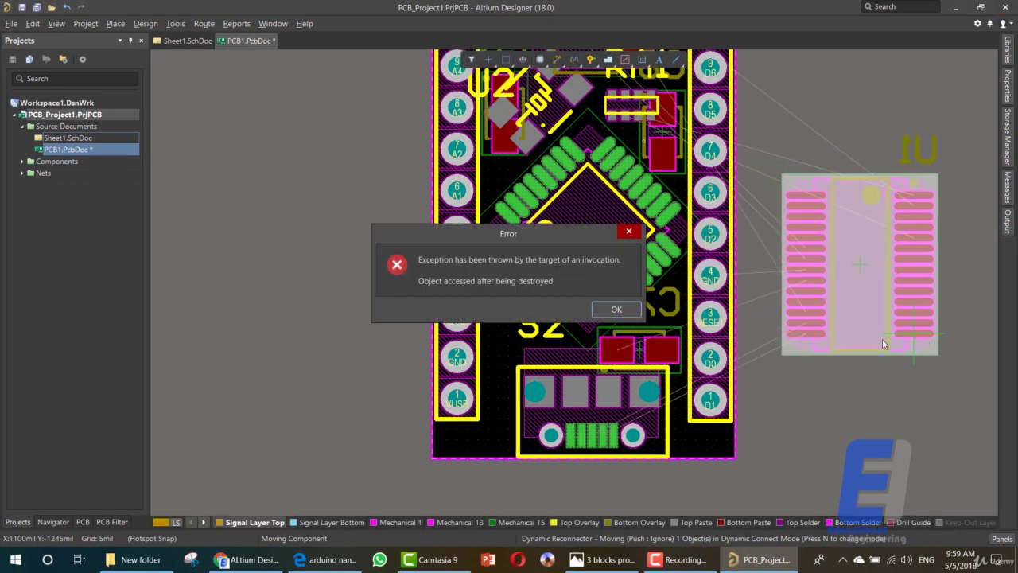
Park U1 to the right of the board and drag capacitor C7 off to the left.
click(636, 316)
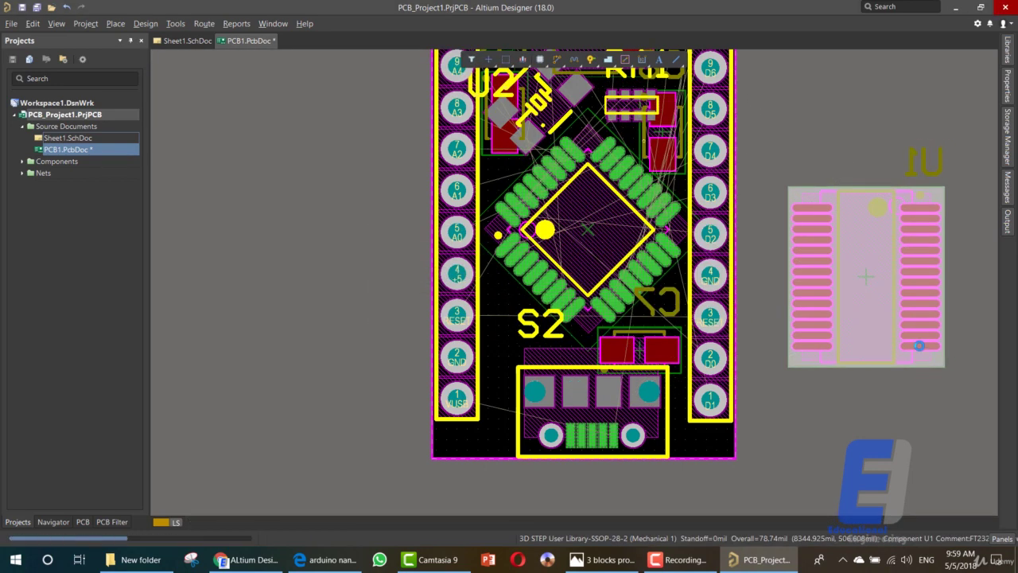
click(620, 311)
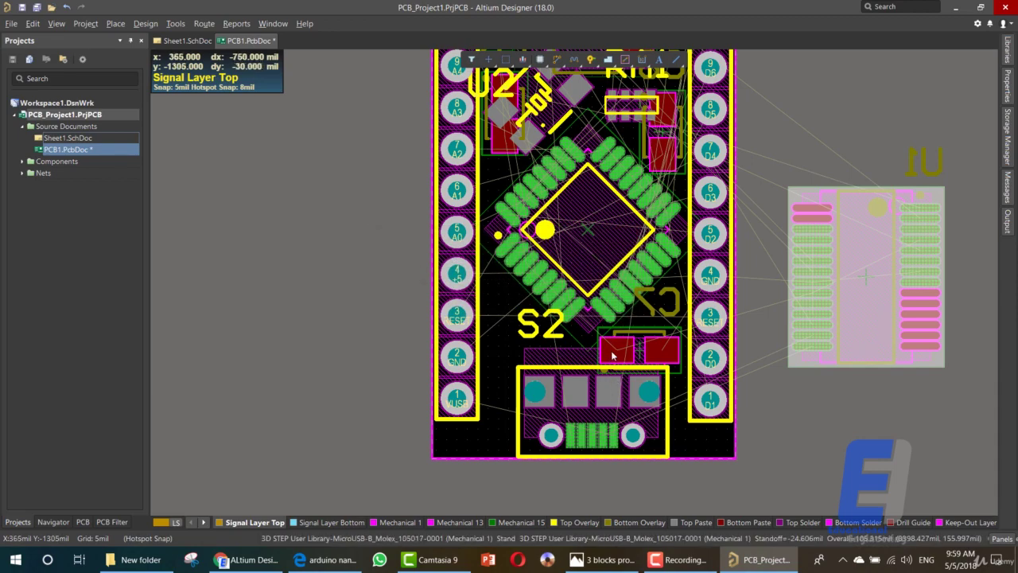
click(618, 358)
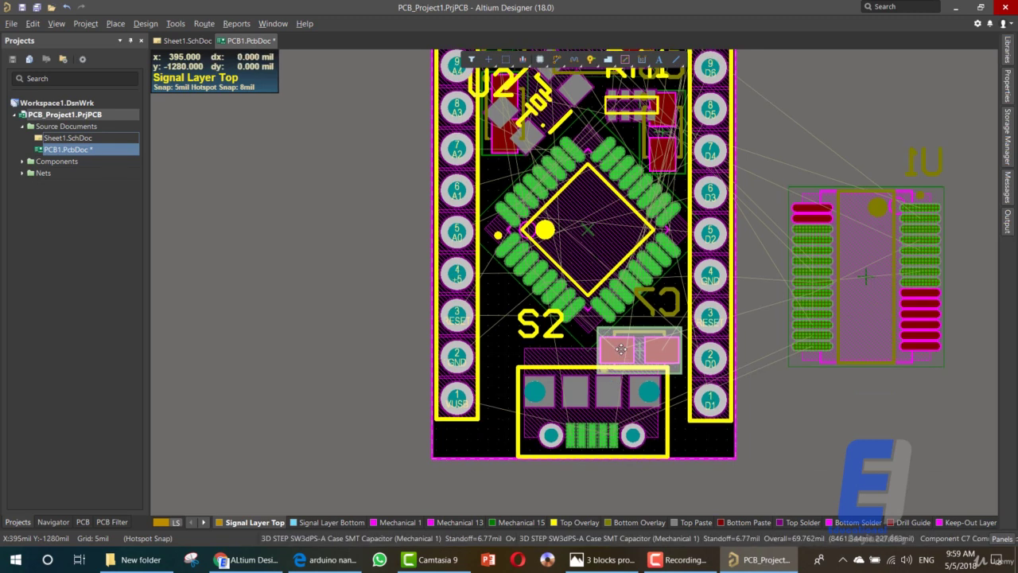
click(621, 351)
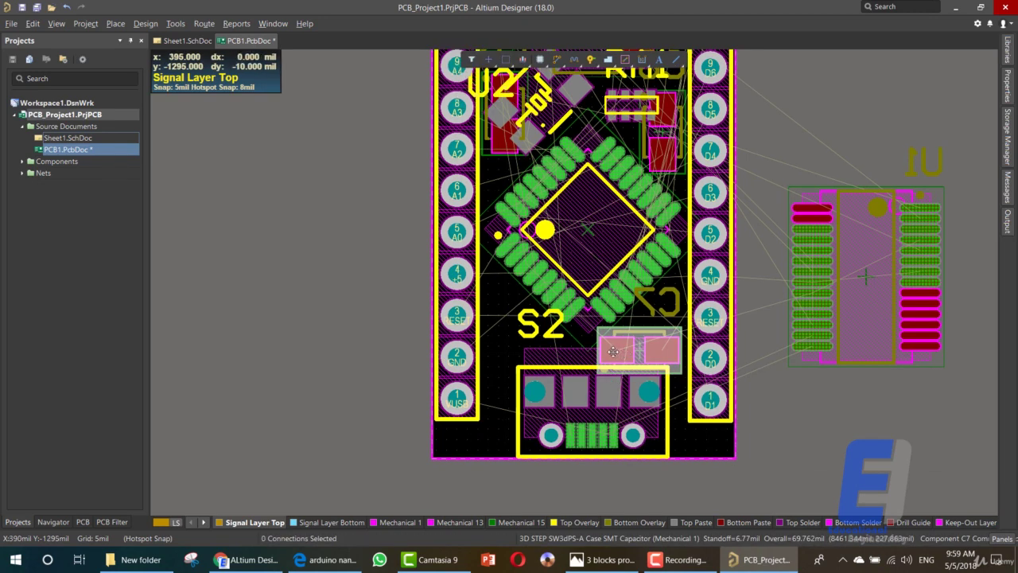
drag(605, 344, 331, 250)
click(603, 307)
Set C7 down off the board's left side and shift it further up.
key(Return)
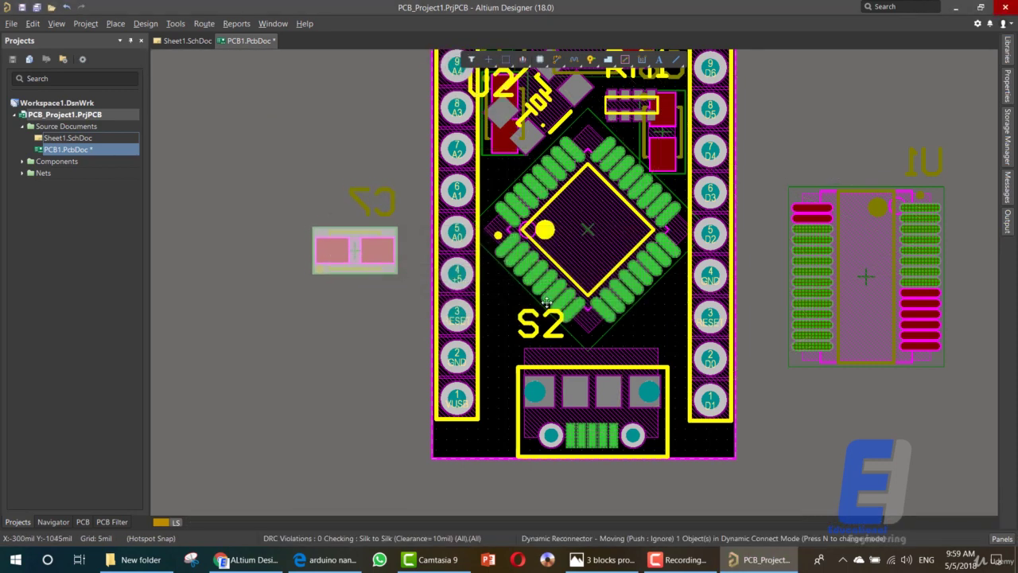
click(613, 310)
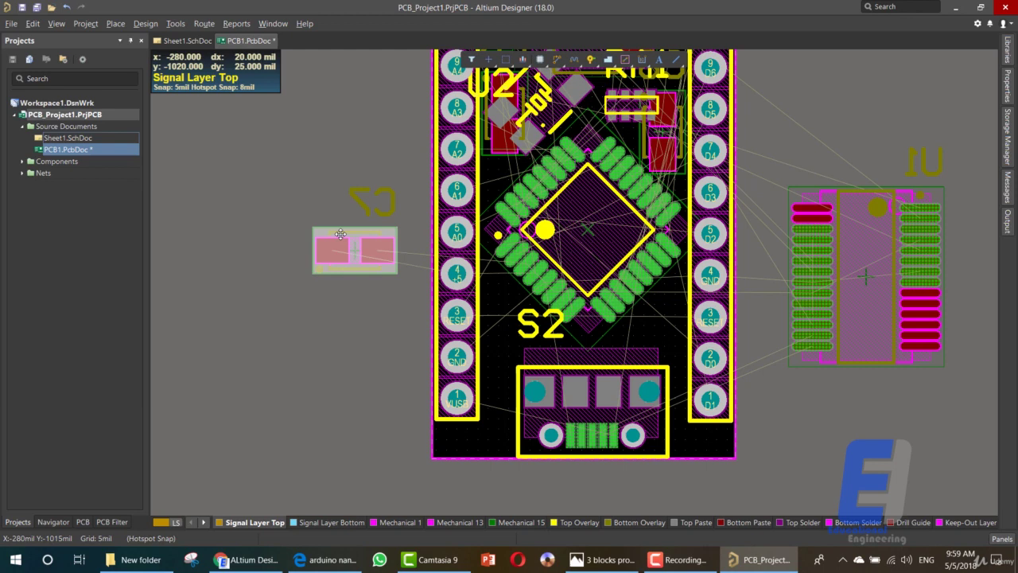
drag(355, 250, 366, 171)
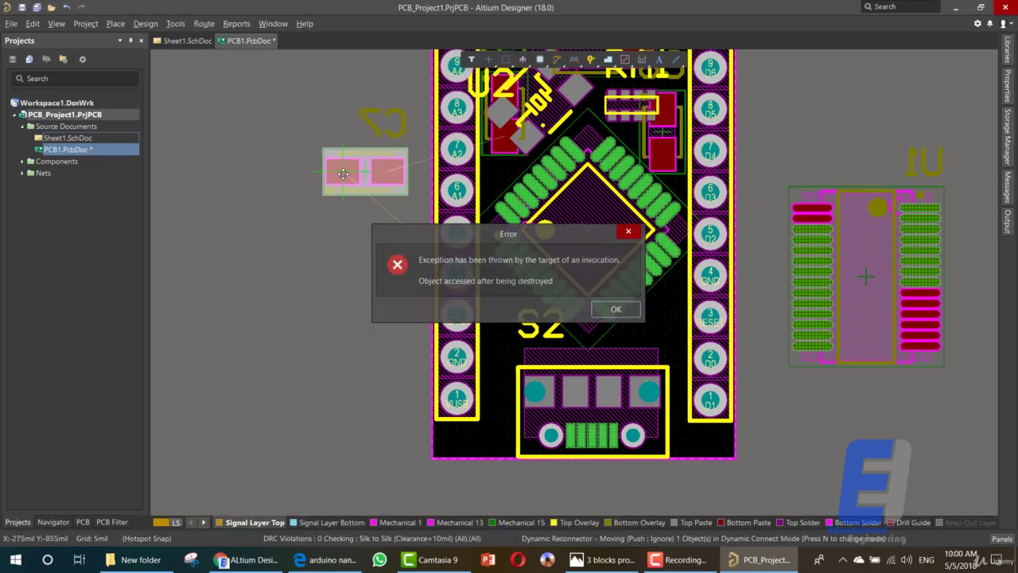
click(613, 310)
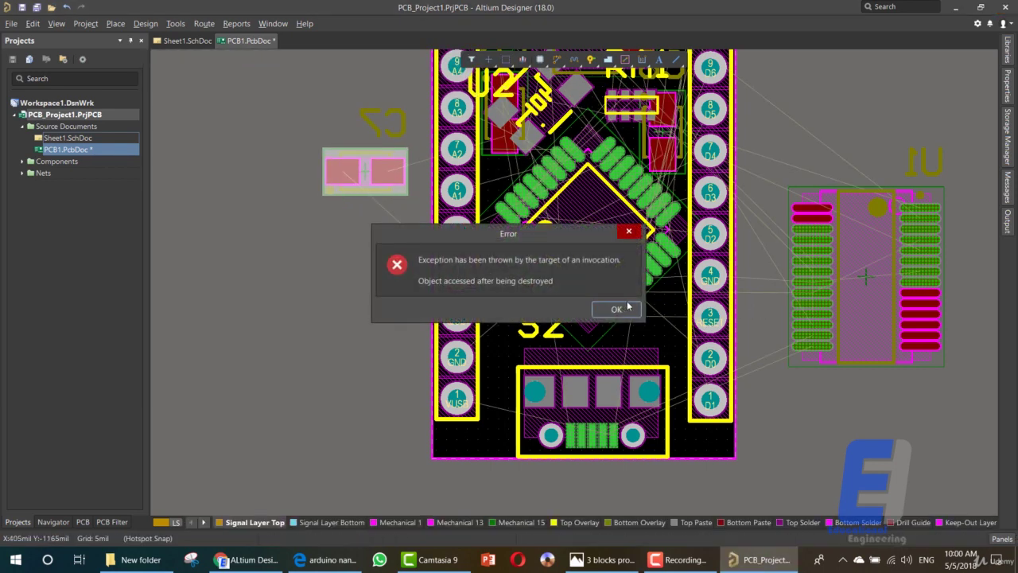
click(627, 306)
Move U1 back onto the board beneath the processor and return C7 to the left side.
drag(815, 290, 532, 270)
key(Return)
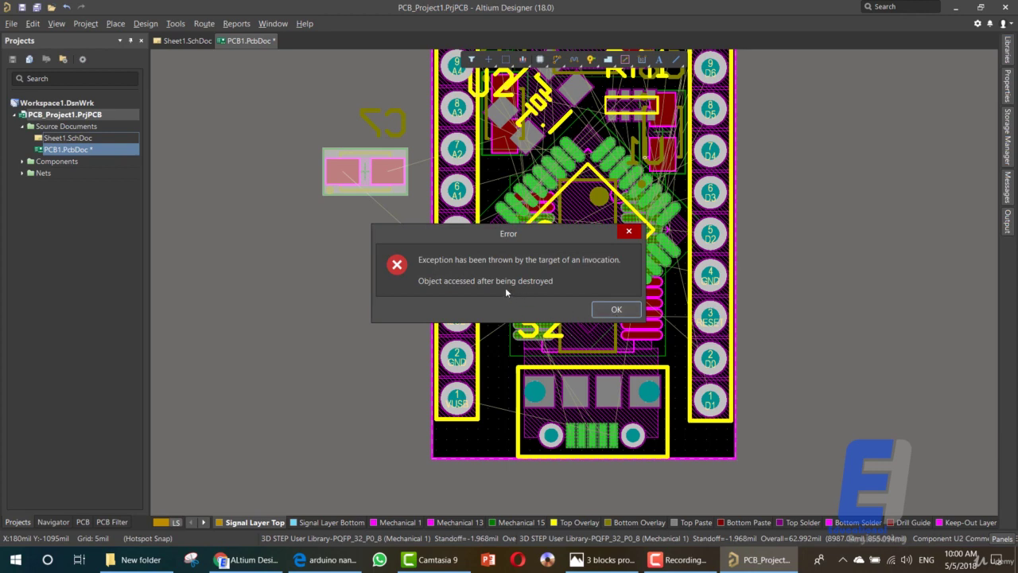
click(609, 310)
drag(373, 167, 351, 215)
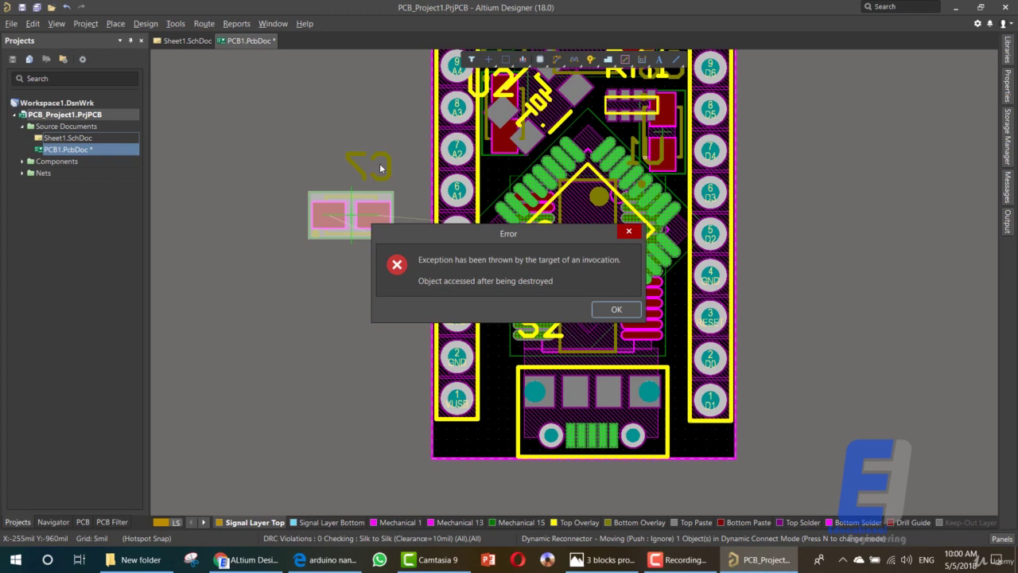
click(614, 309)
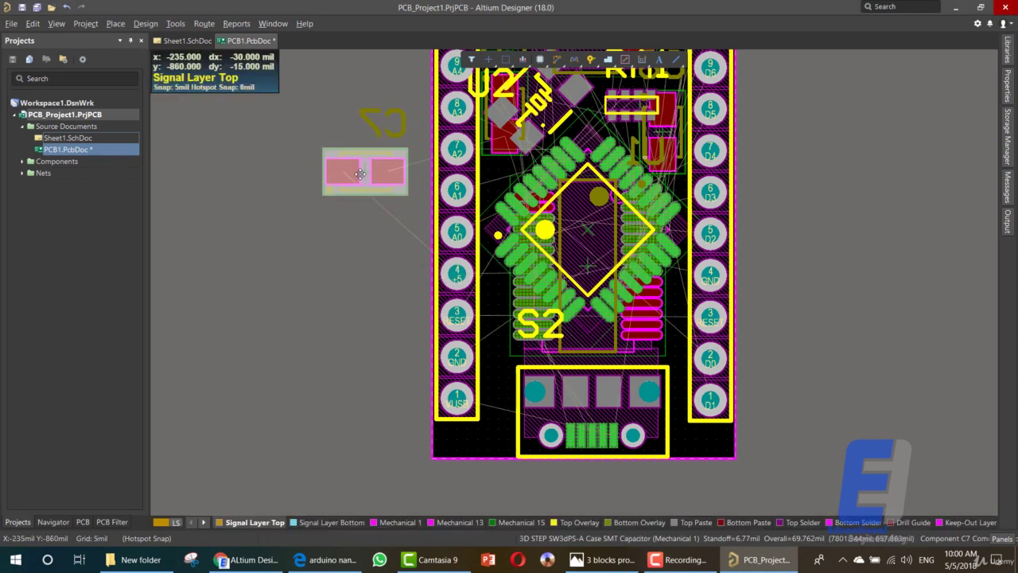
click(614, 308)
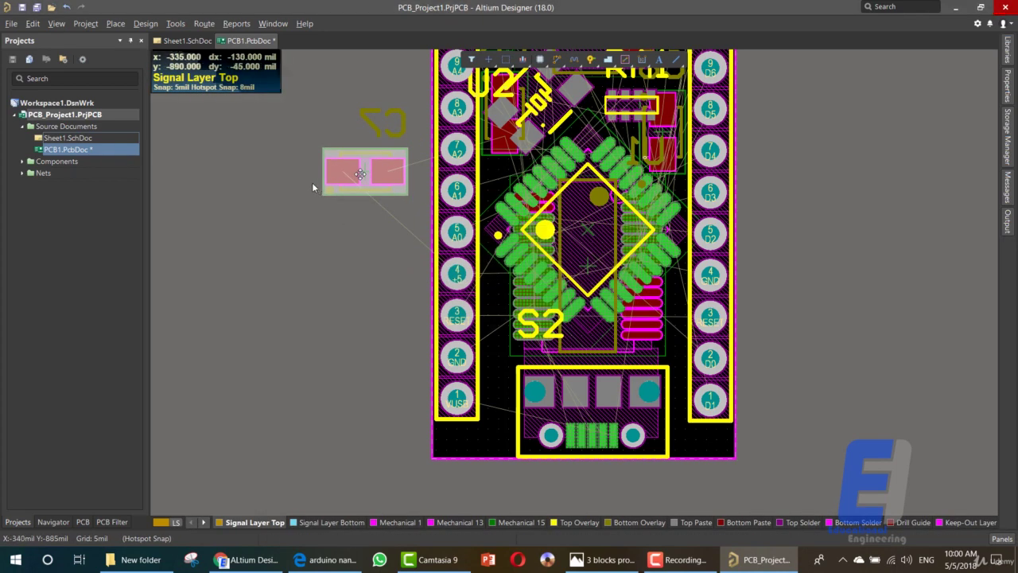
click(88, 23)
click(98, 39)
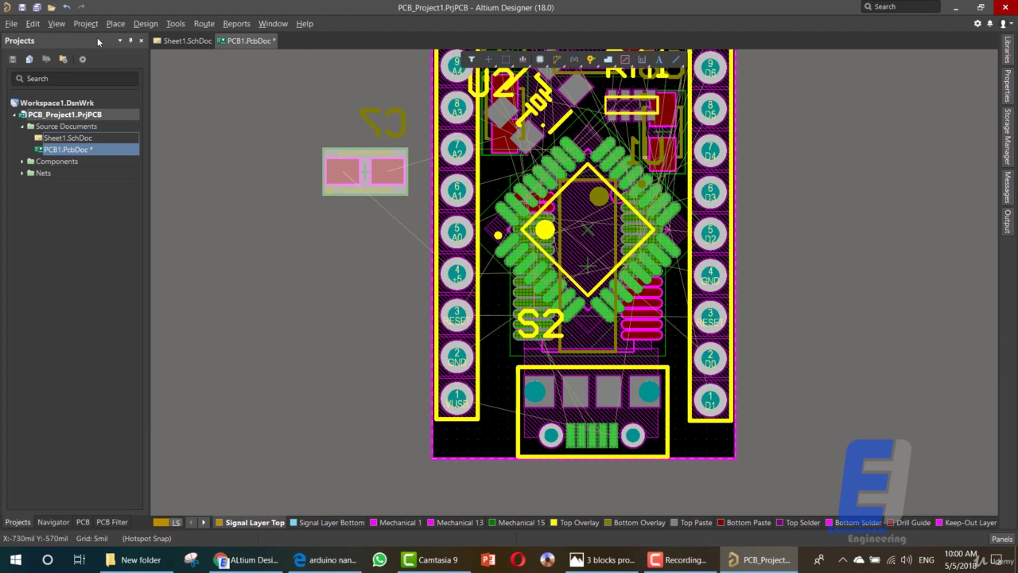
click(1009, 185)
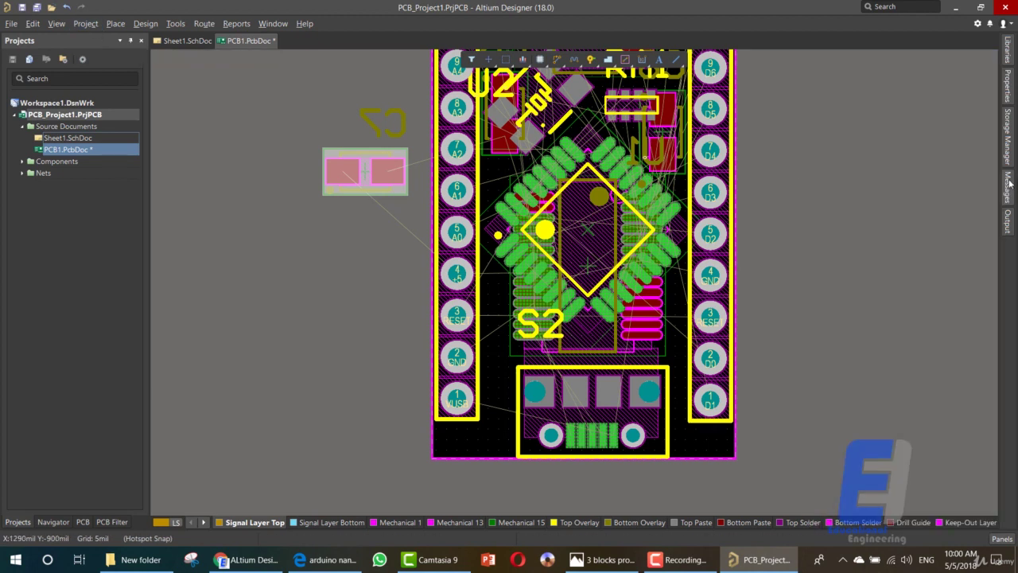
click(146, 24)
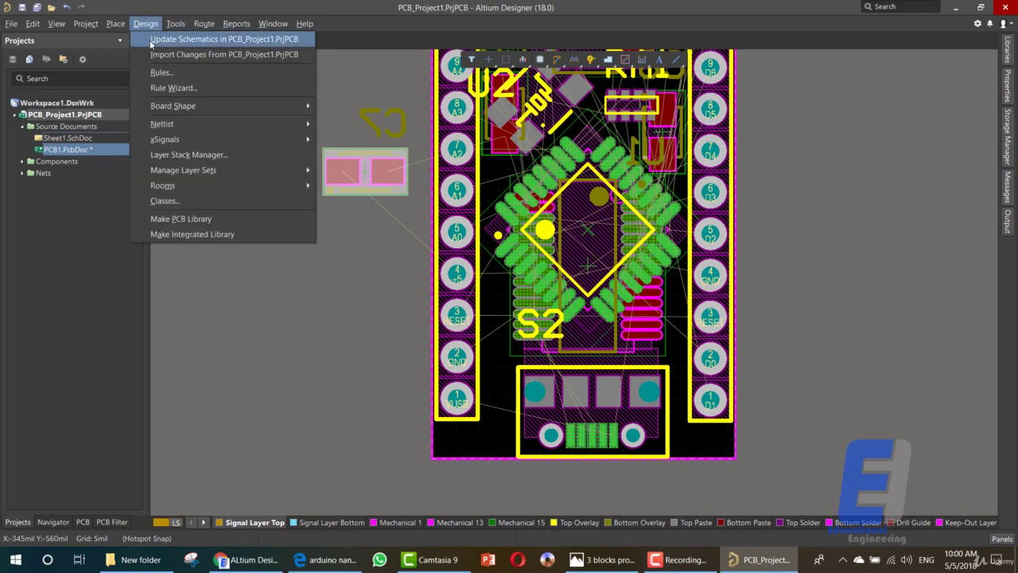
click(152, 40)
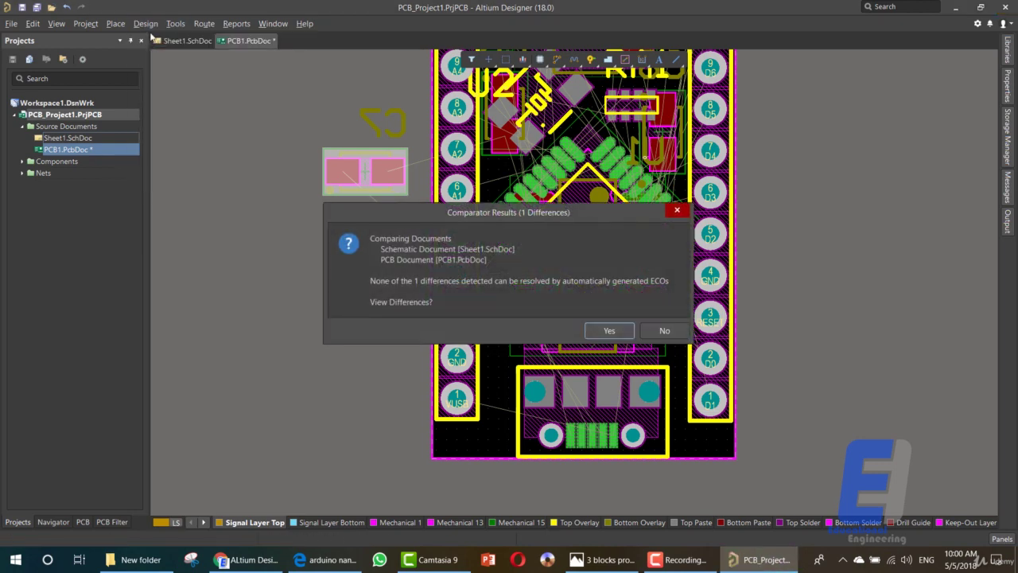
click(609, 331)
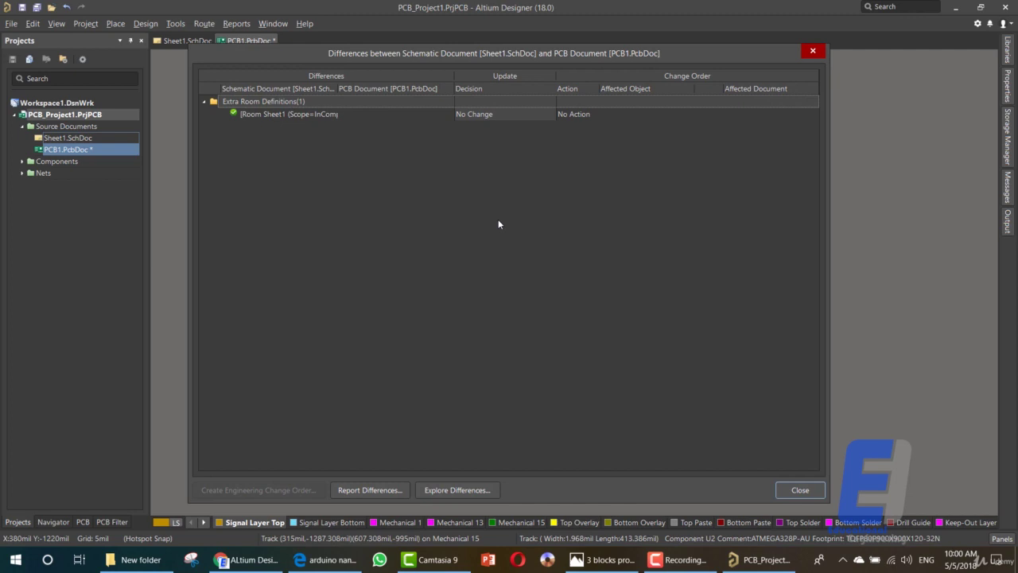
click(298, 105)
click(291, 116)
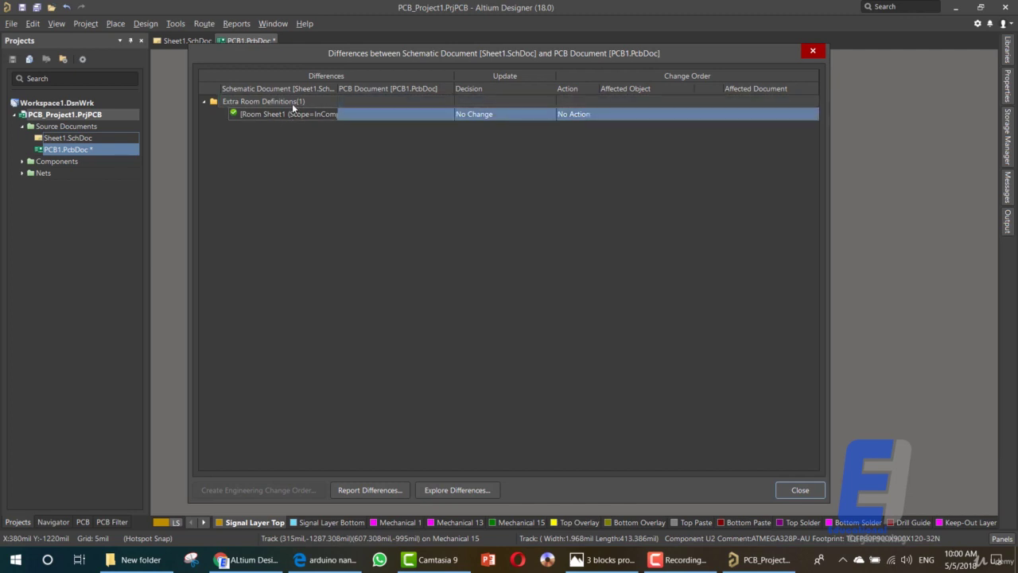
click(292, 103)
click(292, 113)
click(800, 489)
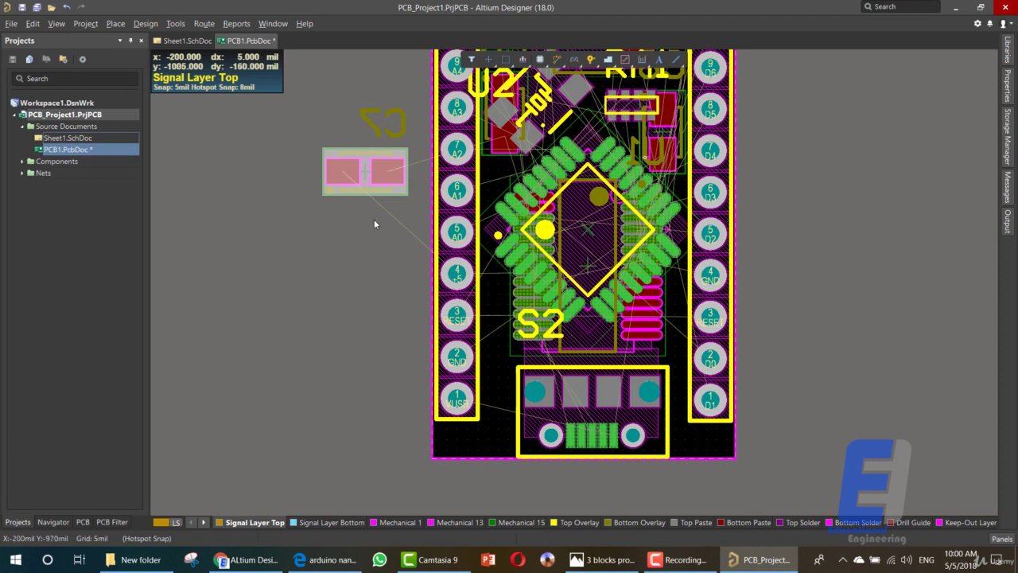
Carry capacitor C7 to the board's top-left corner near S3, rotated upright.
click(146, 23)
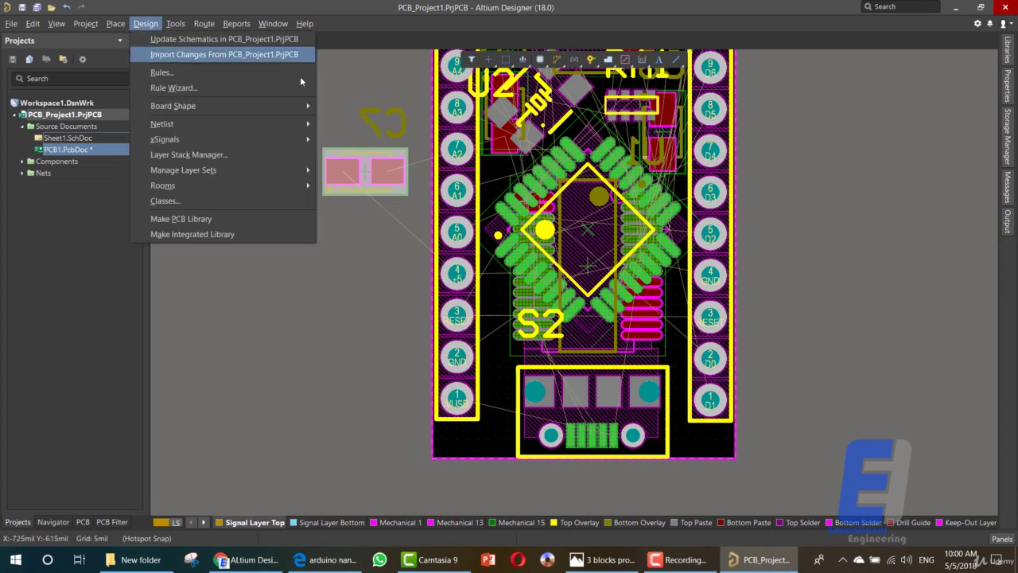
click(385, 91)
scroll(402, 194, up, 5)
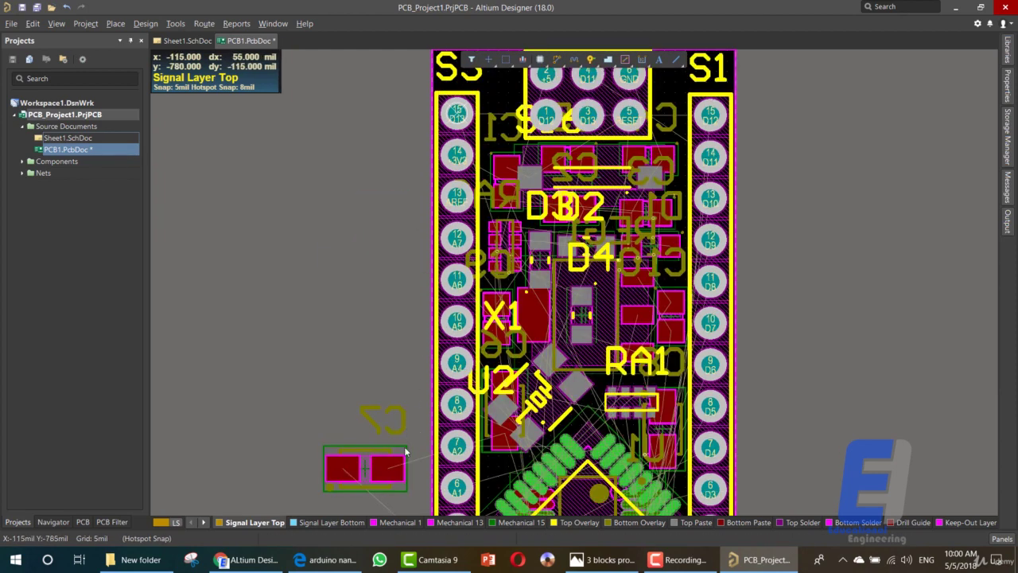
drag(404, 452, 388, 174)
scroll(385, 234, up, 3)
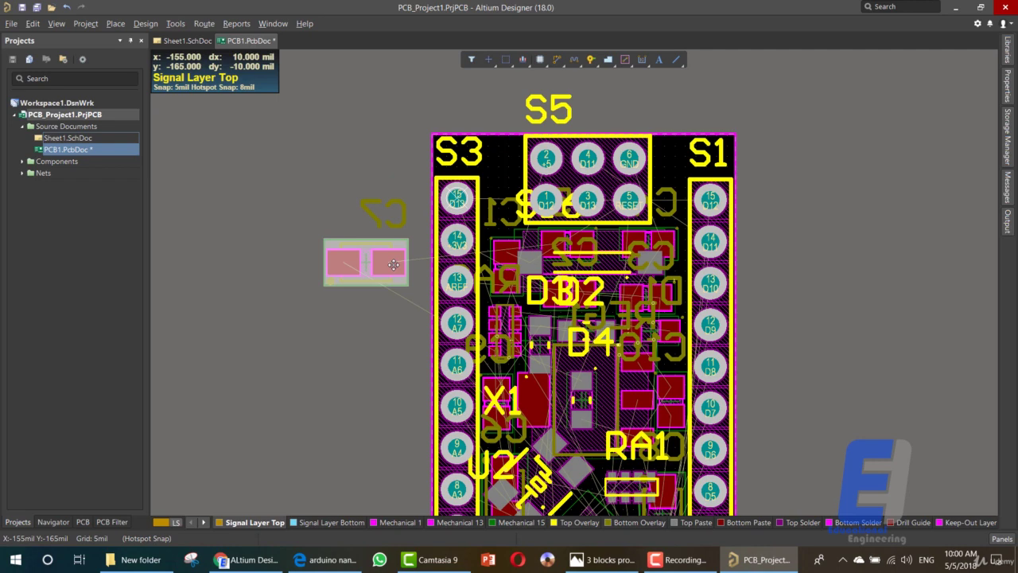
drag(394, 264, 387, 215)
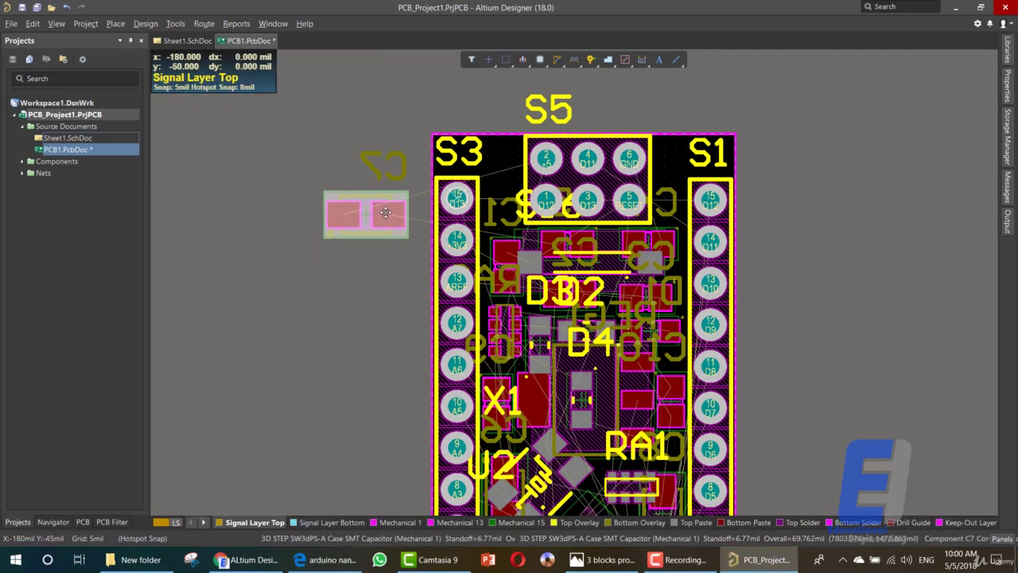
drag(385, 213, 504, 160)
key(space)
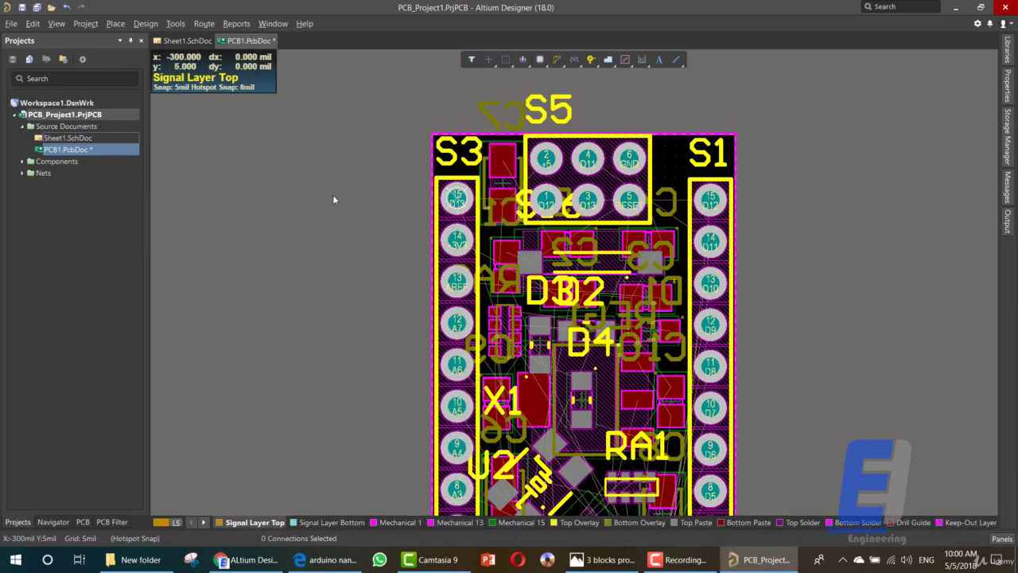
scroll(355, 220, down, 5)
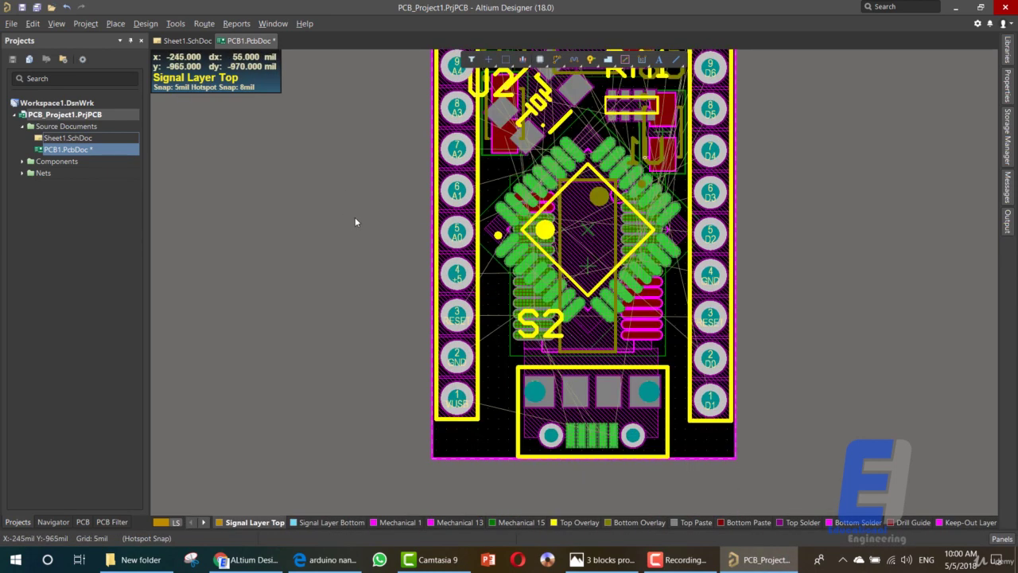
Save the PCB and bring up the Situs Routing Strategies dialog via Auto Route > All.
click(28, 8)
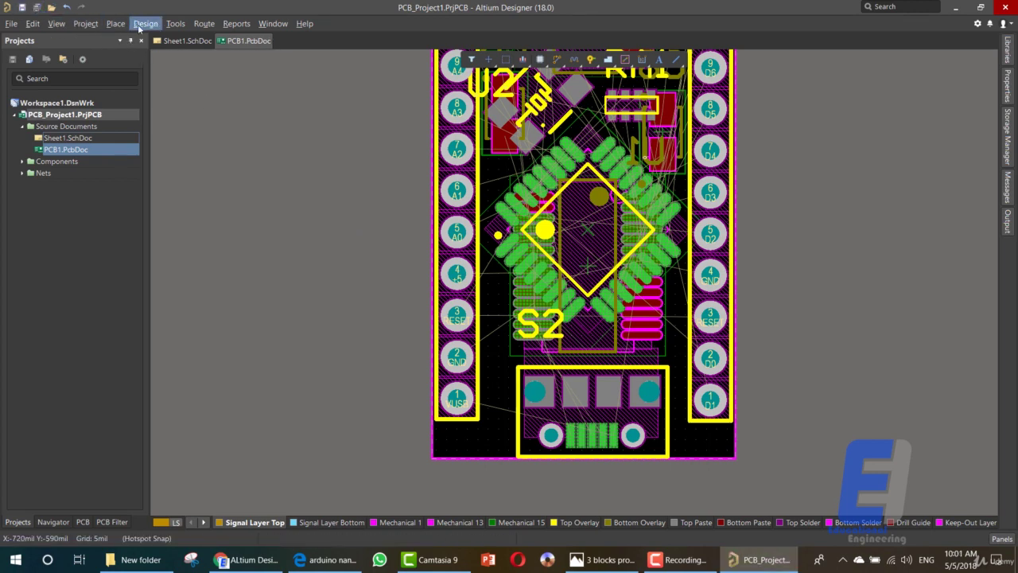
click(140, 26)
click(203, 23)
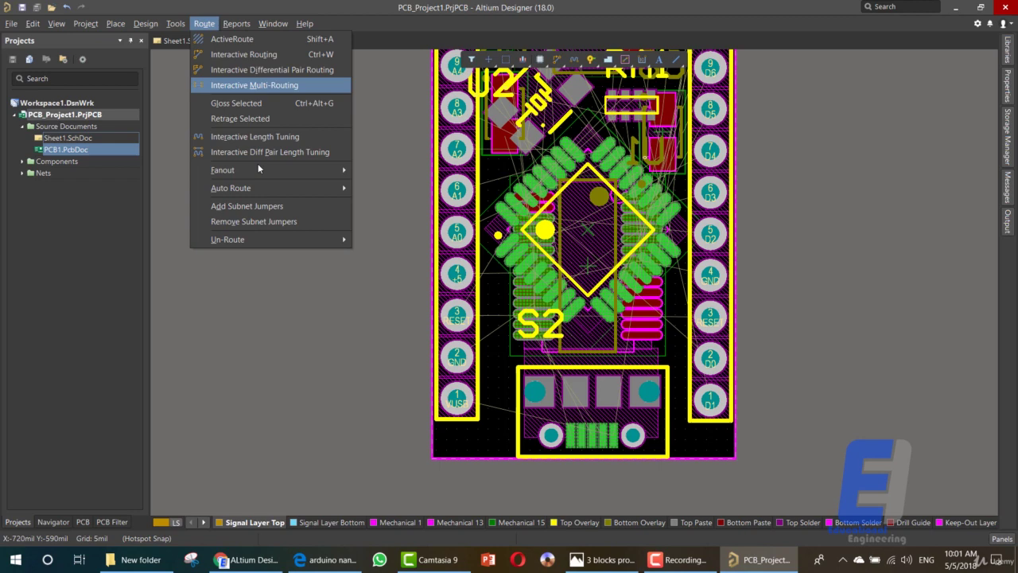
mouse_move(277, 187)
click(375, 192)
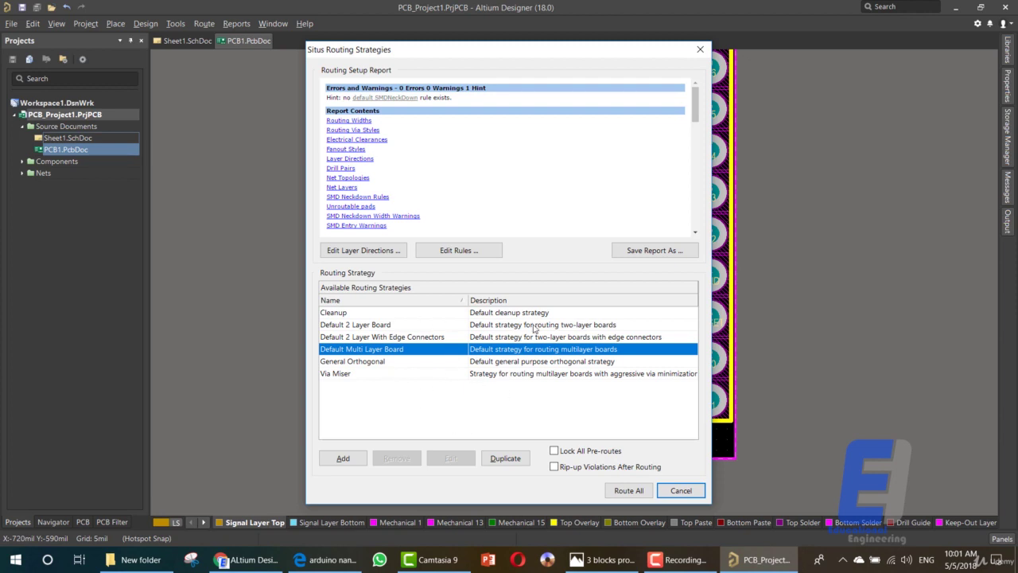
Run Route All with the Default Multi Layer Board strategy.
click(627, 491)
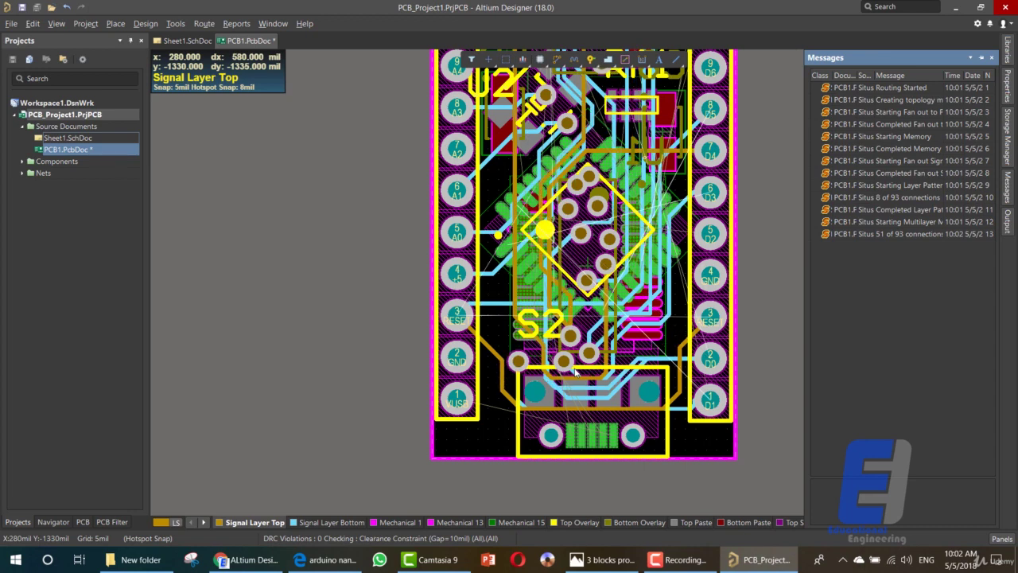
Switch the battery power plan to High performance in Windows Mobility Center, then minimise it.
right_click(878, 560)
click(939, 557)
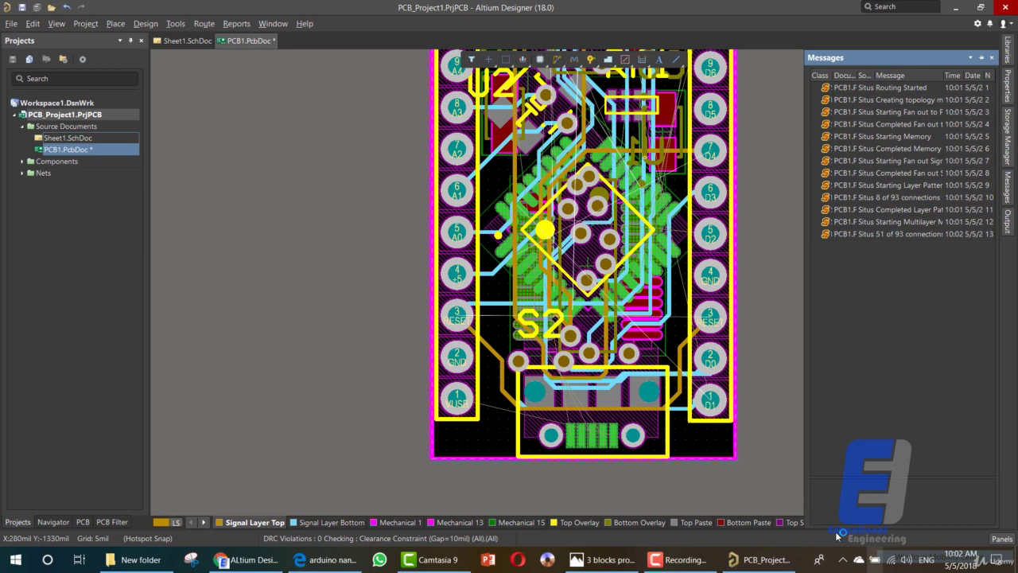
click(327, 113)
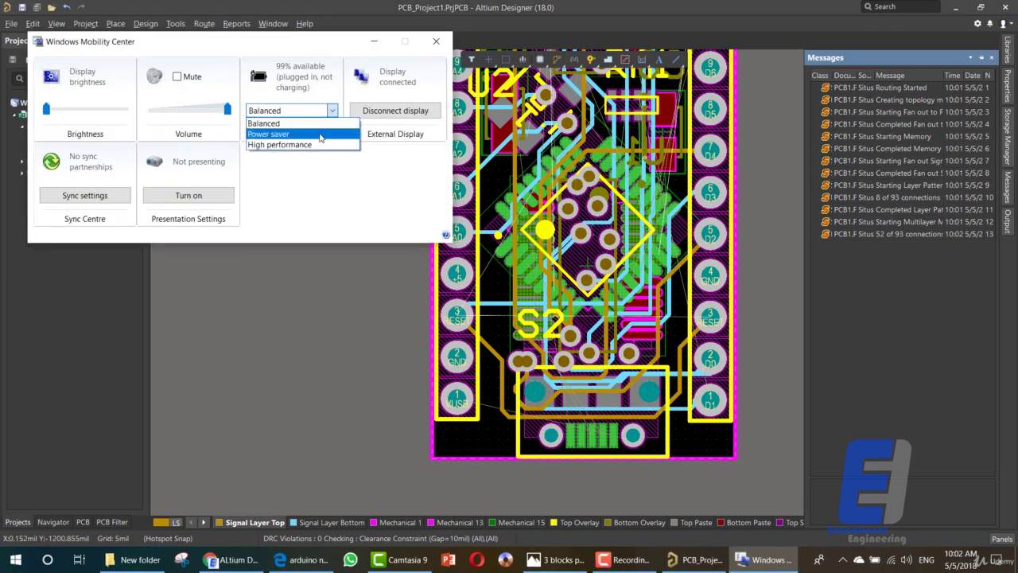
click(310, 147)
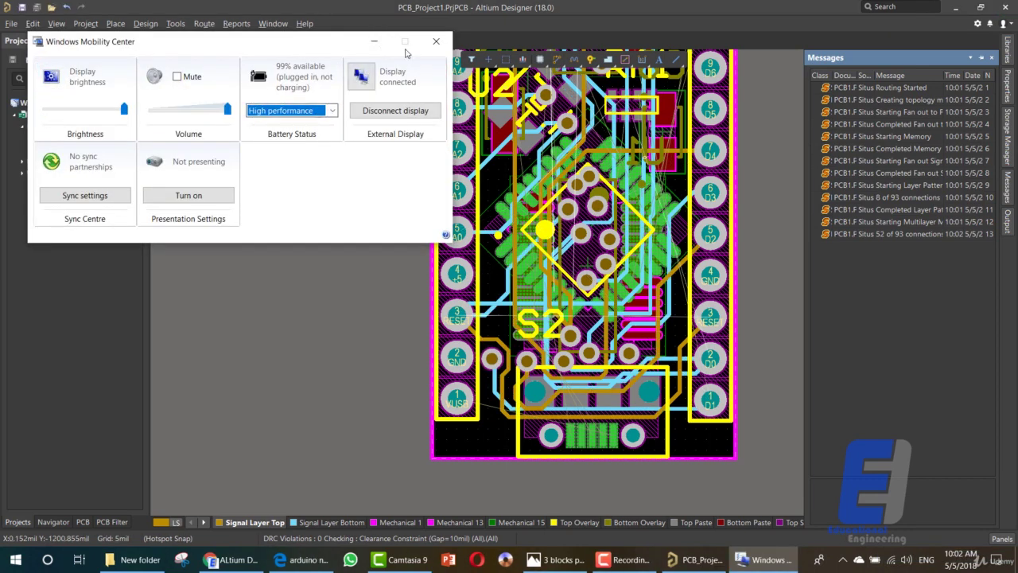
click(374, 42)
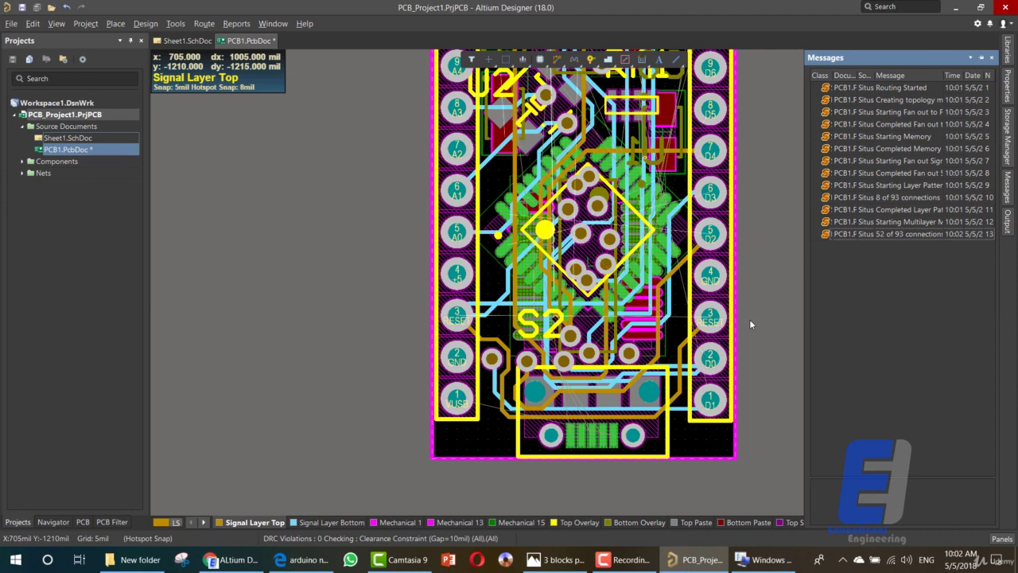
Zoom out until the whole board with its routed traces from S3 and S1 to S2 is visible.
scroll(749, 320, up, 3)
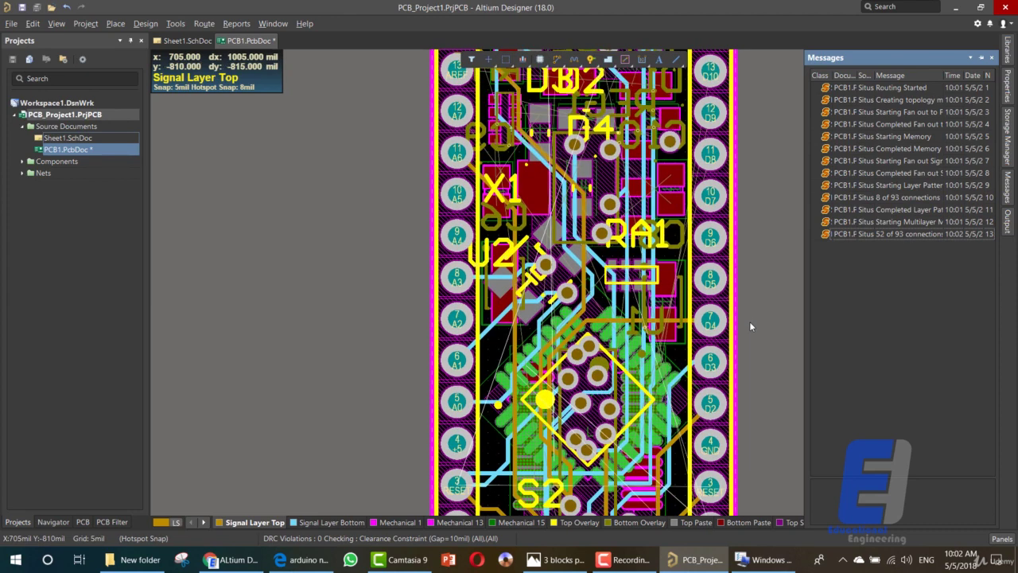
scroll(749, 326, up, 2)
ctrl+scroll(628, 300, down, 1)
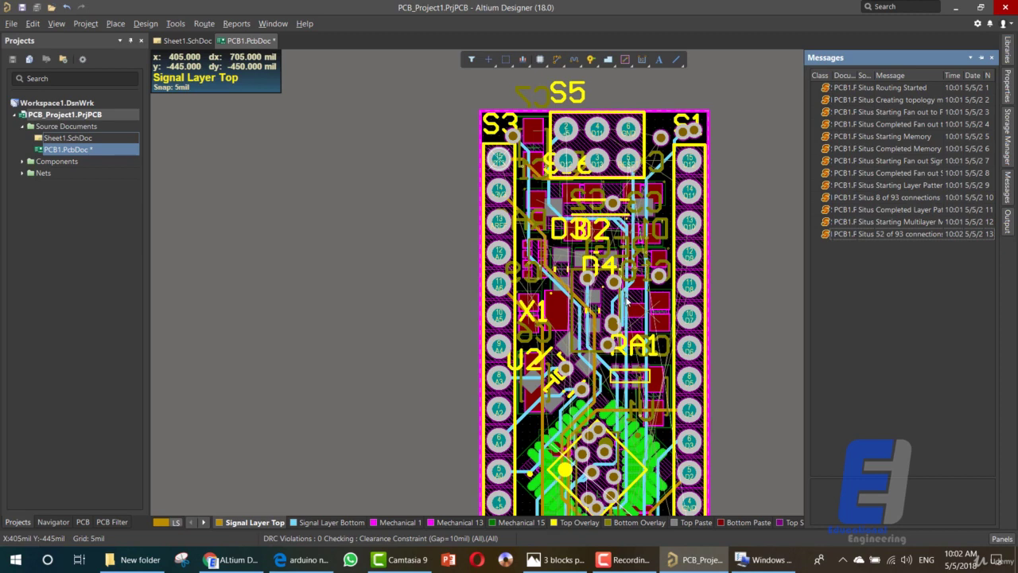
scroll(626, 303, down, 2)
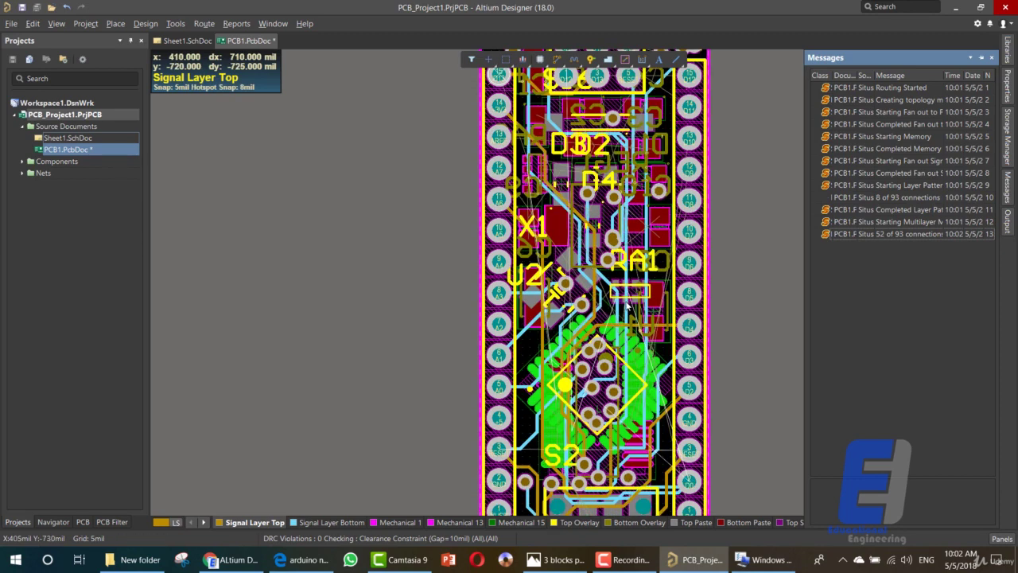
ctrl+scroll(627, 306, down, 1)
ctrl+scroll(626, 306, down, 1)
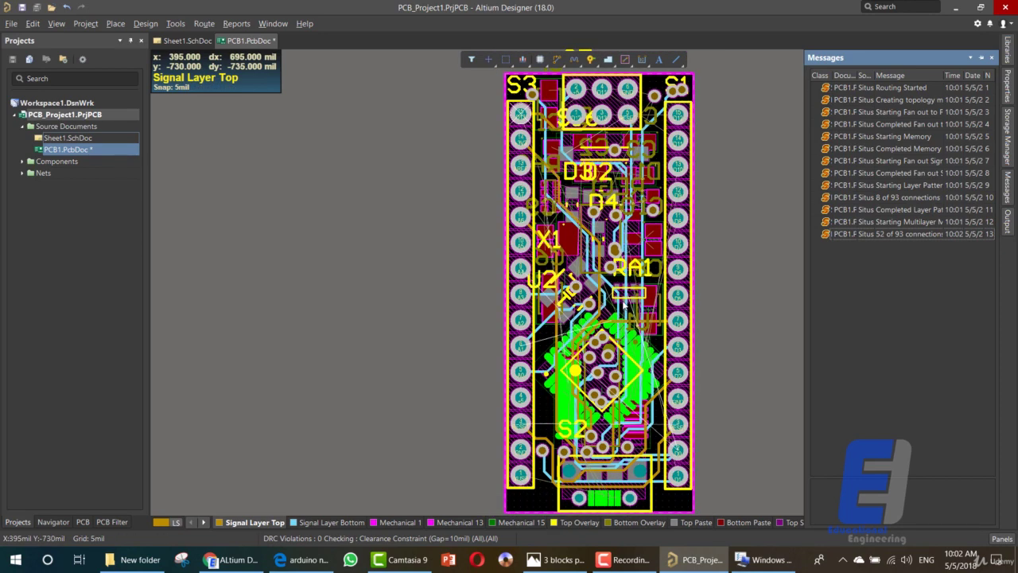